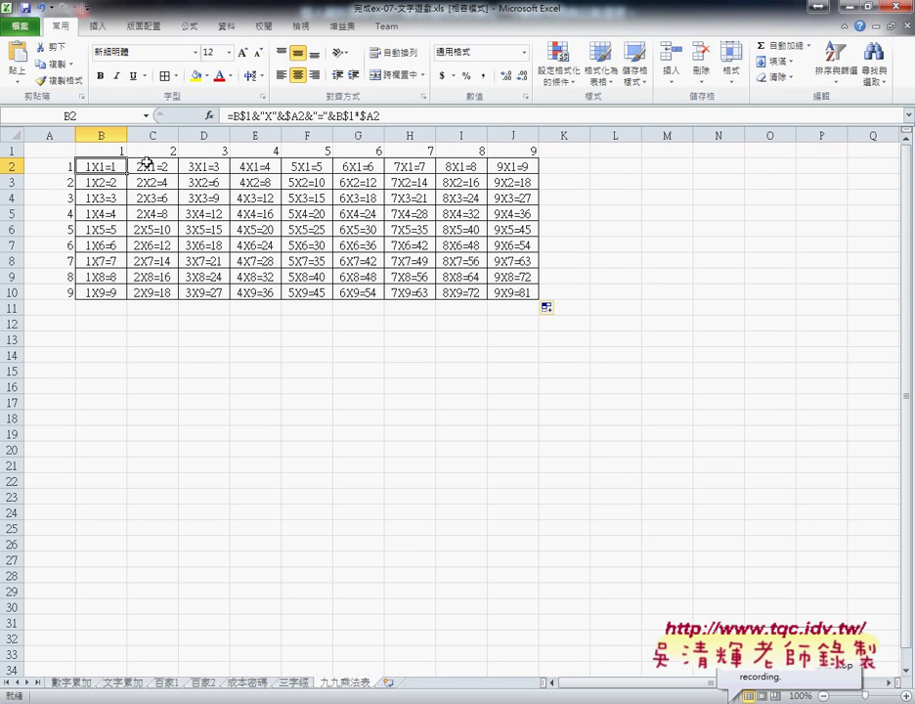
Duplicate the 九九乘法表 sheet as 九九乘法表 (2), placed right after the original.
mouse_move(109, 167)
mouse_down()
mouse_move(212, 168)
mouse_move(111, 160)
mouse_up()
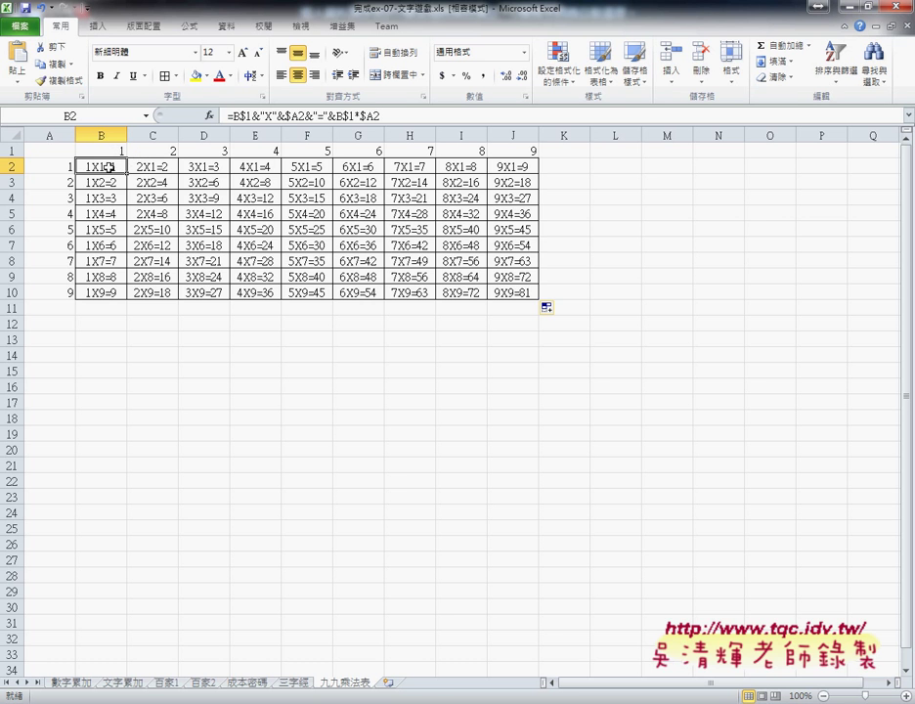
click(93, 150)
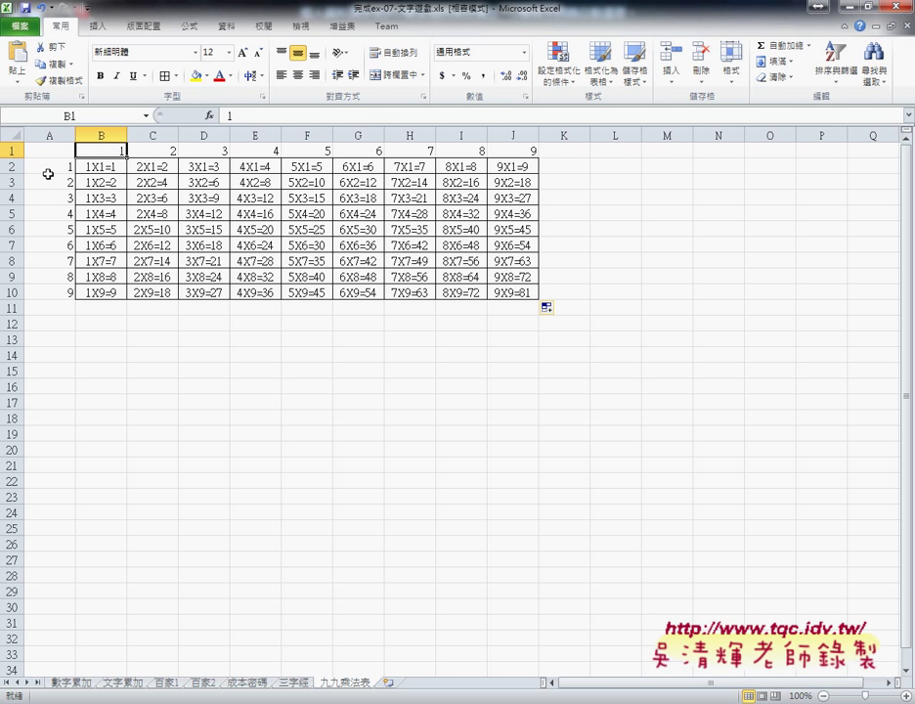
drag(348, 682, 388, 684)
drag(388, 685, 389, 684)
Clear the contents of A1:J11 on the copied sheet and remove all its borders.
double_click(432, 686)
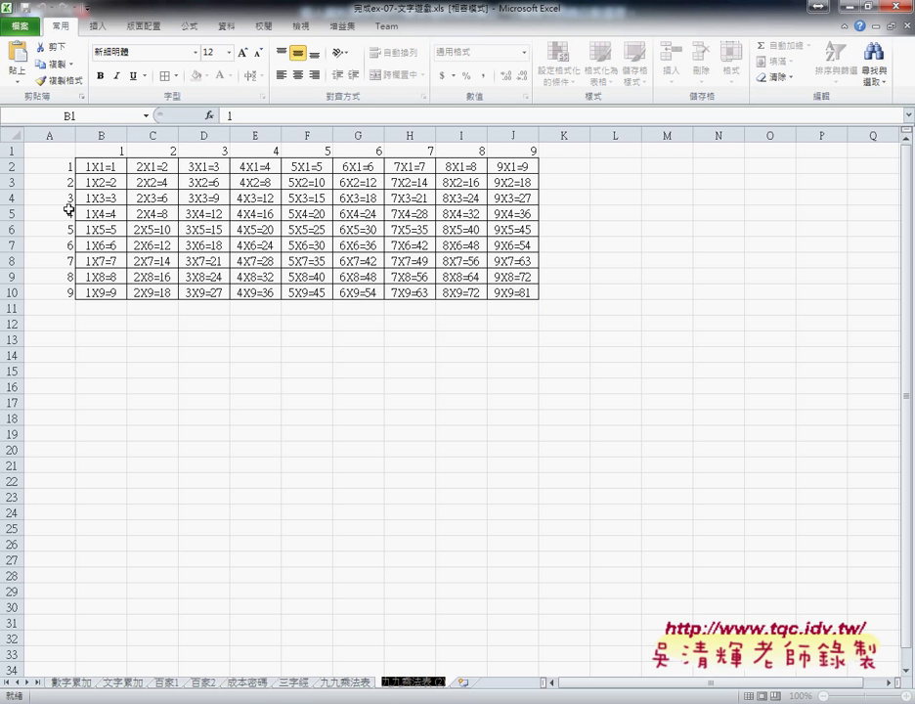
drag(61, 153, 525, 310)
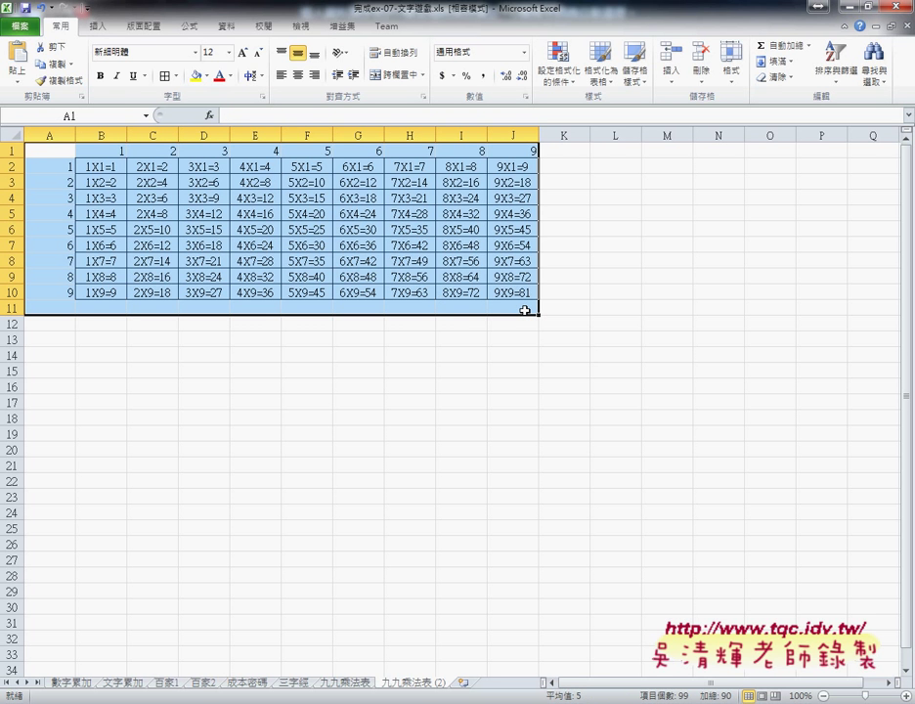
key(Delete)
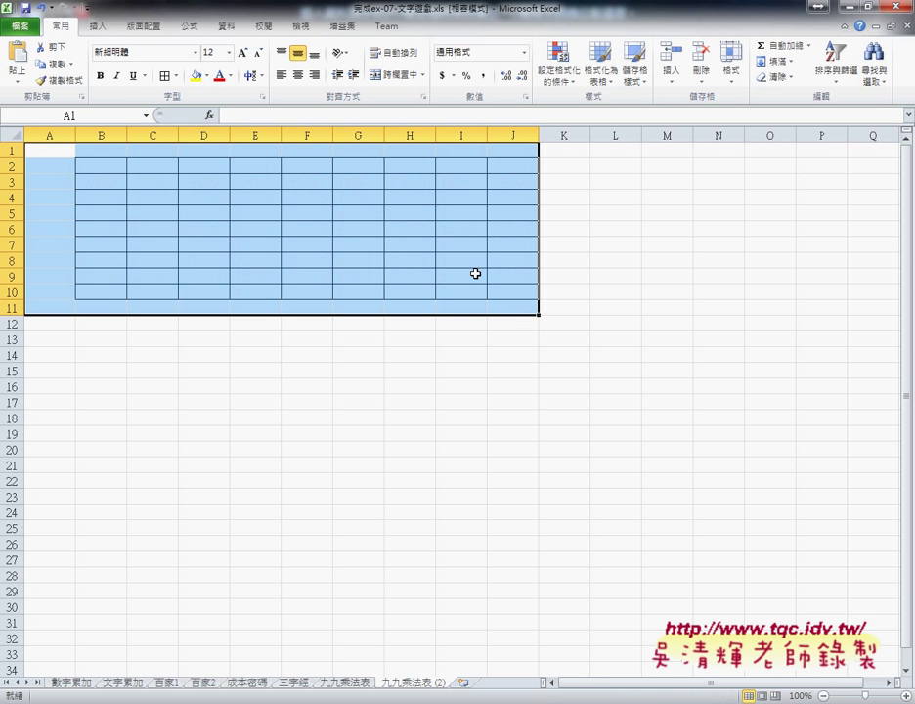
click(176, 76)
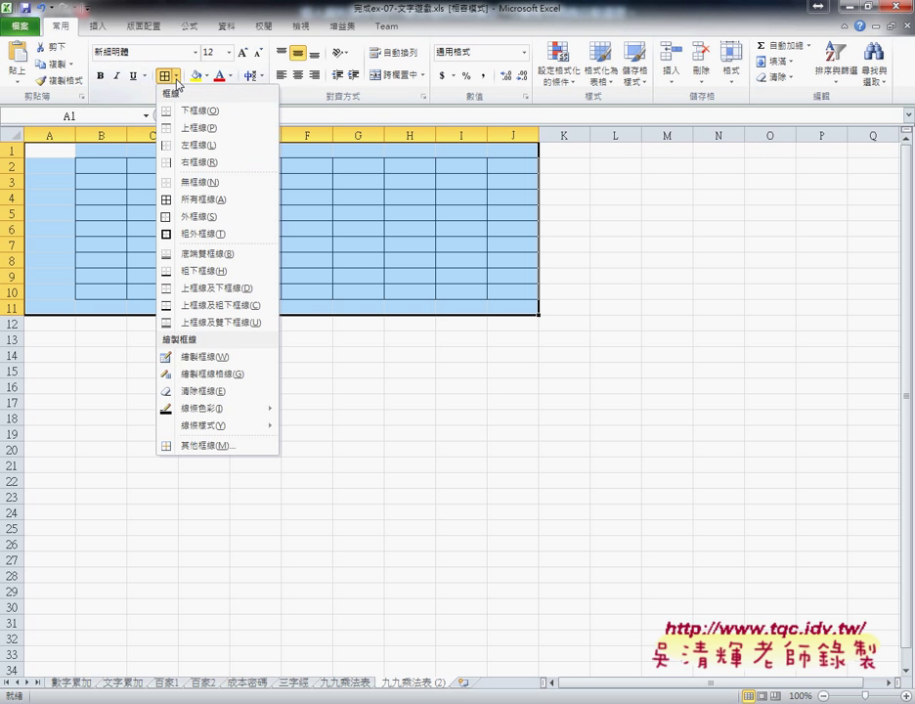
click(185, 182)
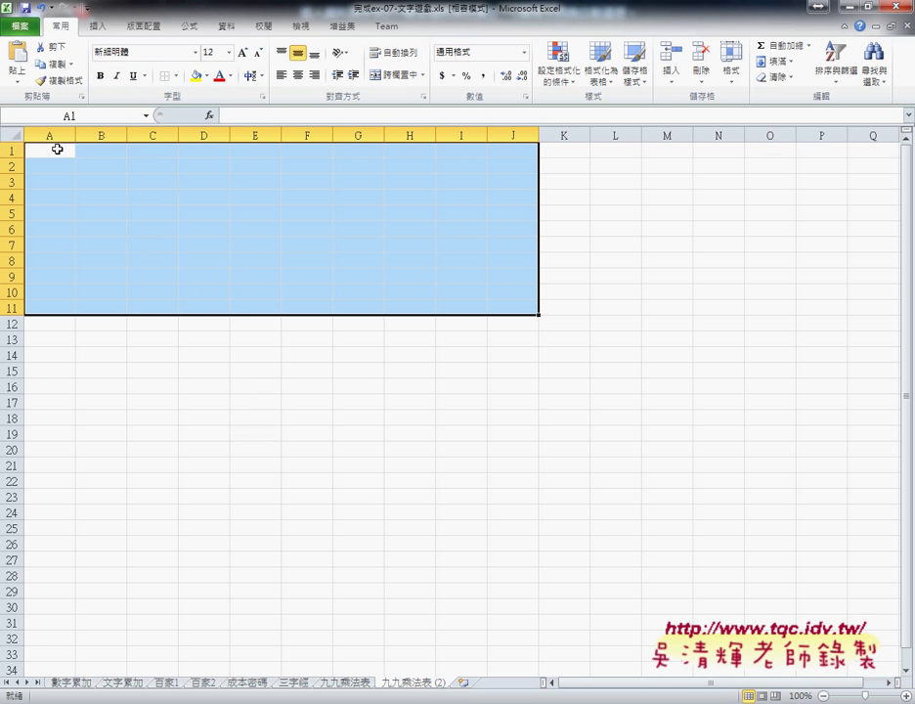
Apply All Borders to A1:I10 to form the empty grid.
mouse_move(64, 149)
mouse_down()
mouse_move(319, 285)
mouse_move(499, 294)
mouse_up()
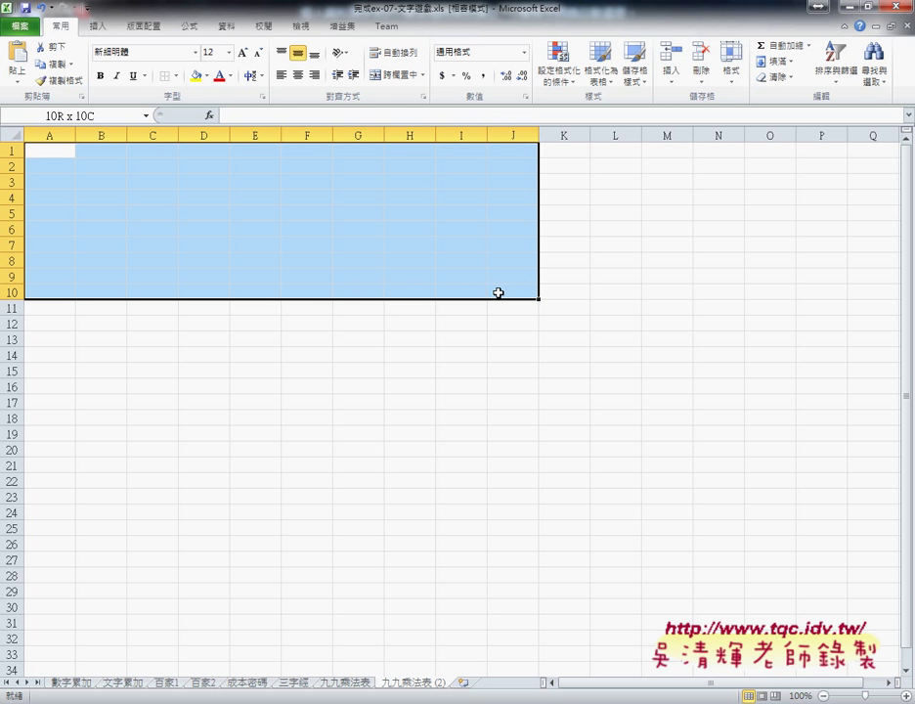
drag(499, 293, 475, 298)
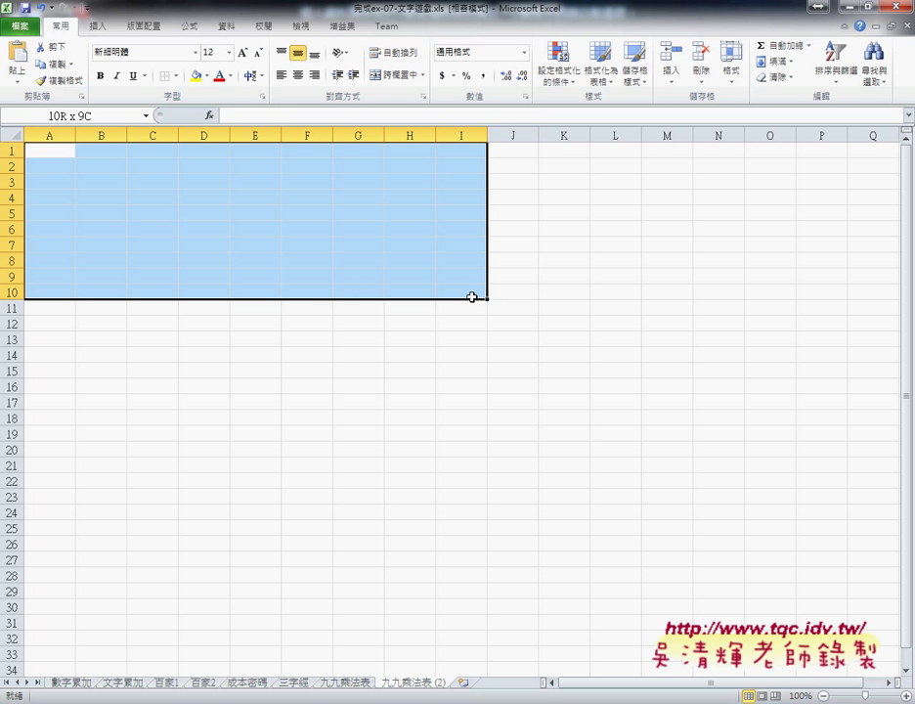
click(177, 78)
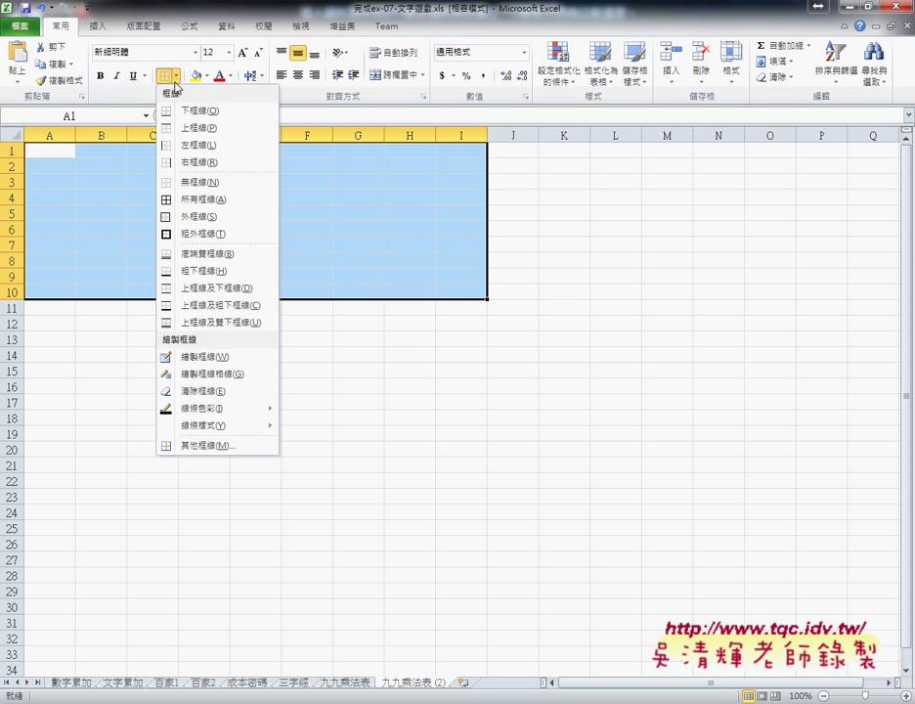
click(174, 201)
click(44, 149)
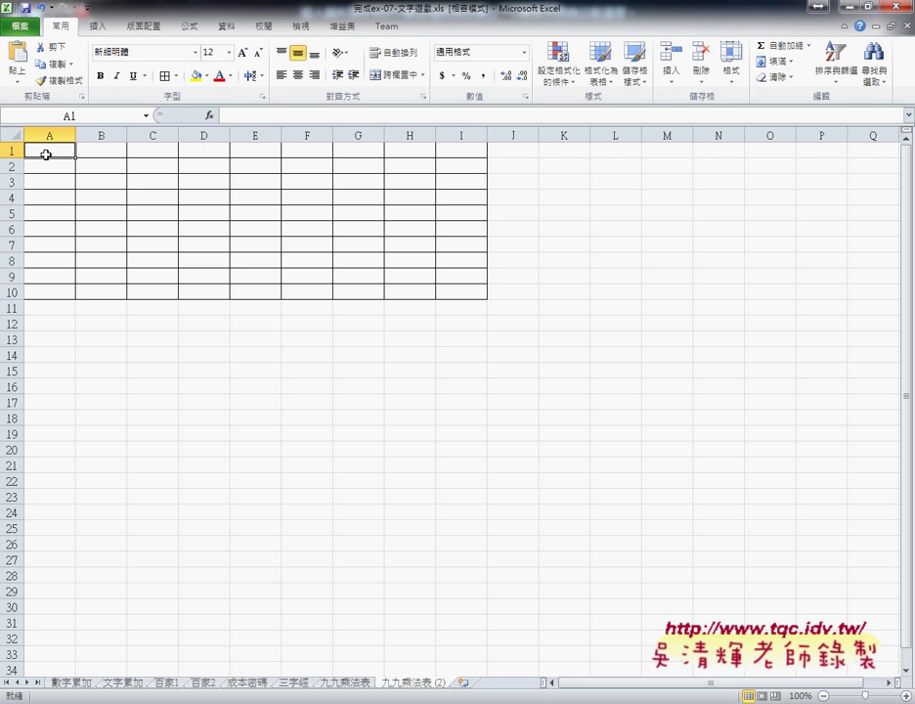
drag(46, 154, 484, 296)
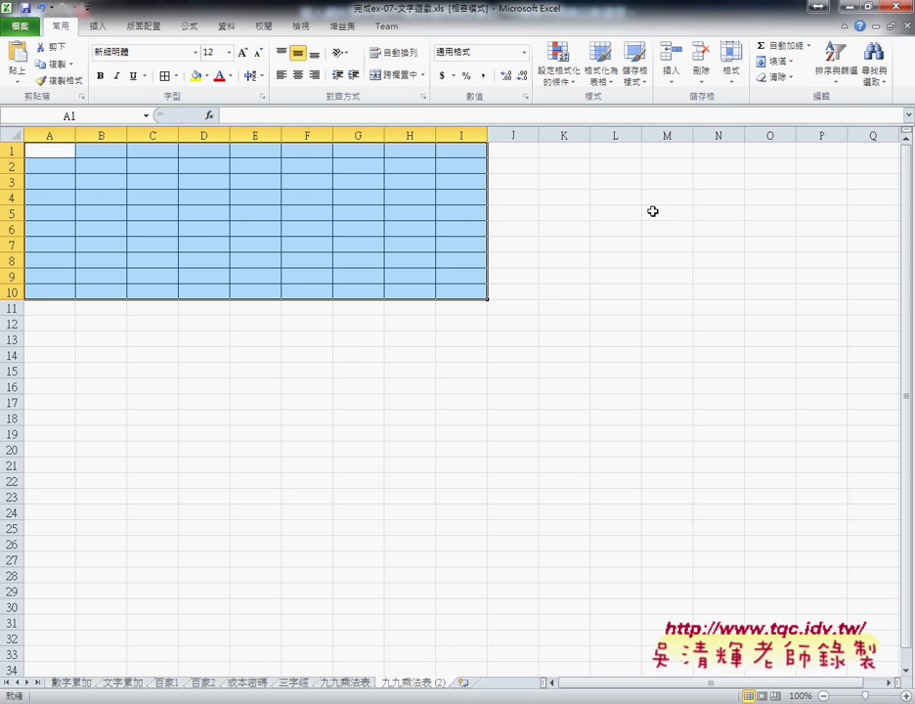
click(351, 358)
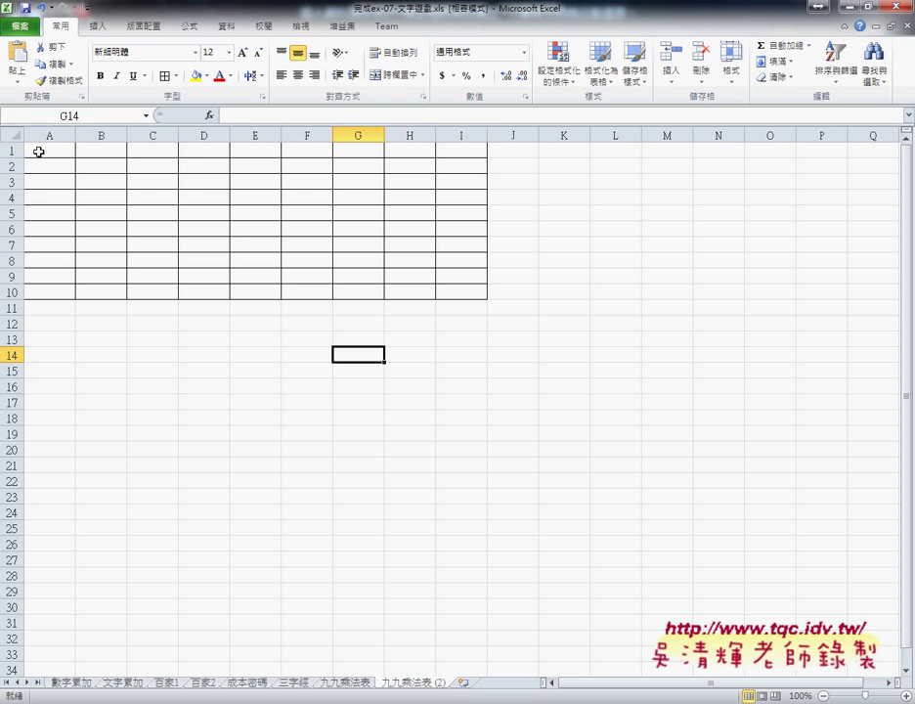
mouse_move(39, 151)
mouse_down()
mouse_move(189, 280)
mouse_move(449, 280)
mouse_up()
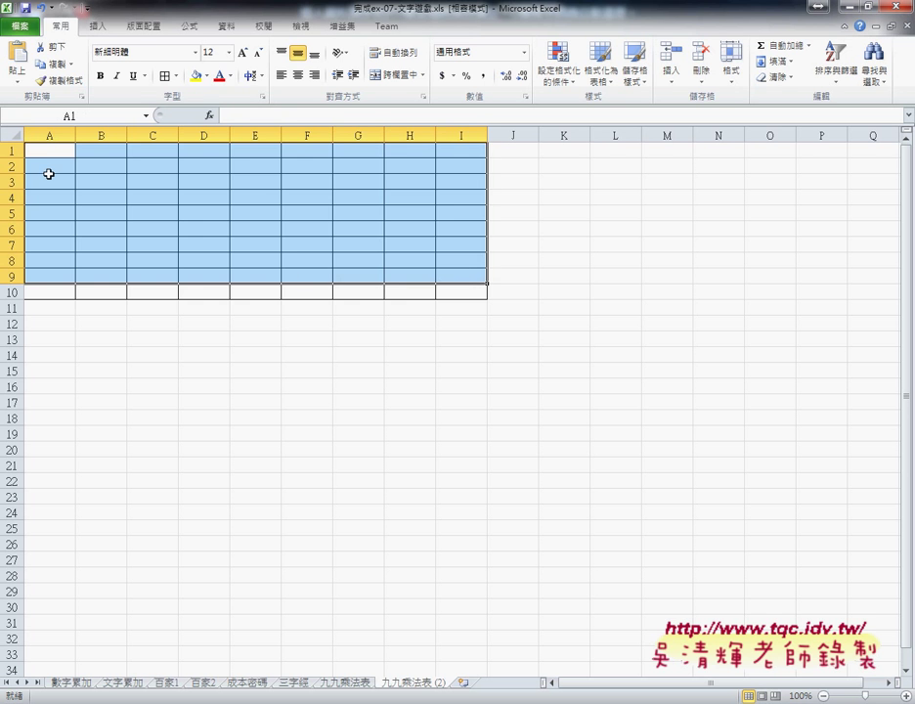
drag(45, 148, 458, 296)
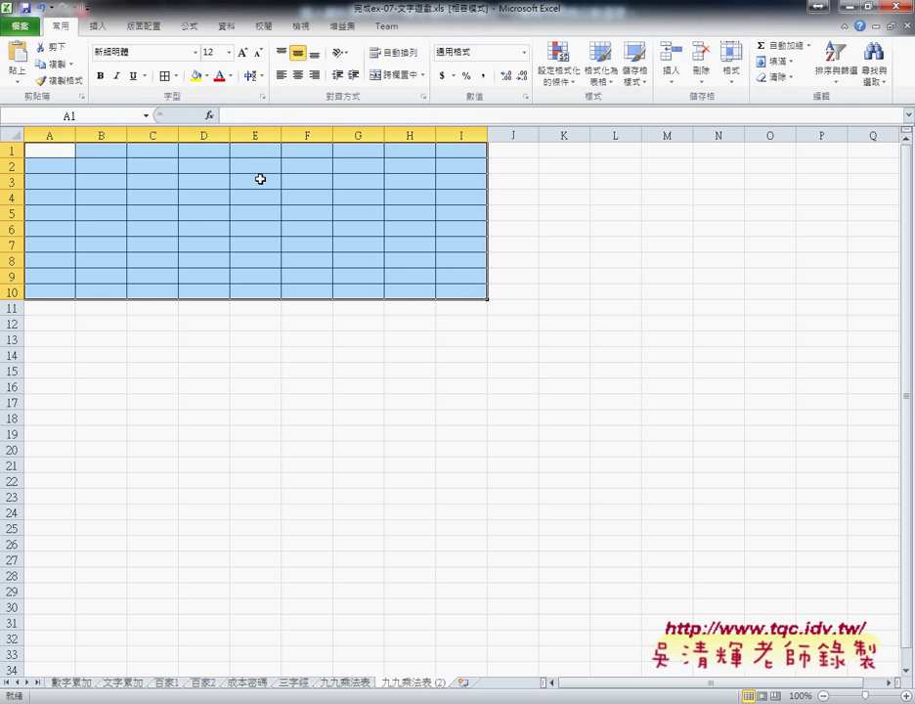
click(176, 75)
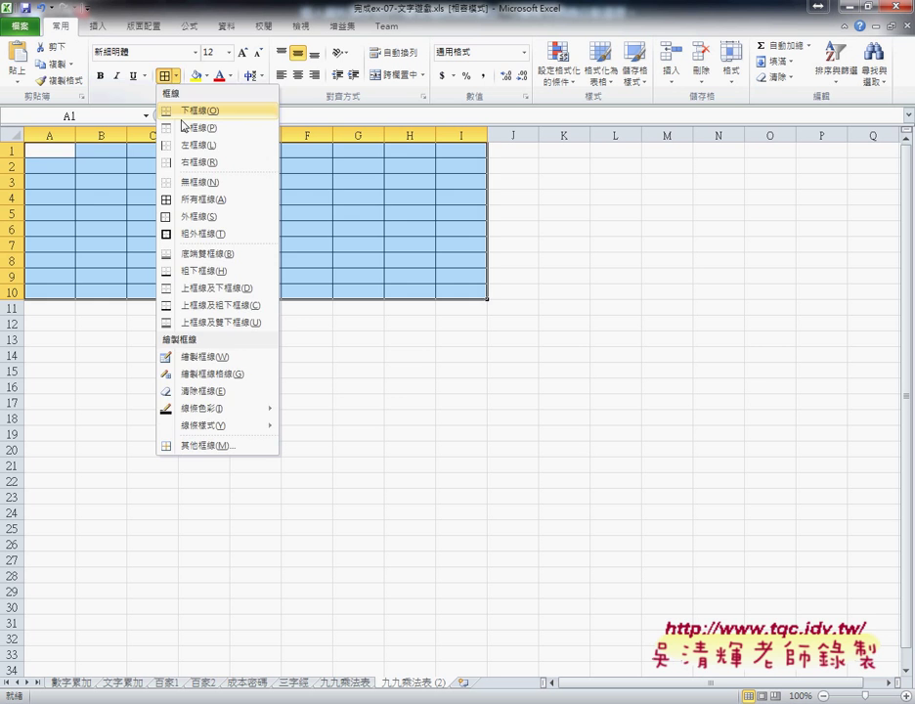
click(190, 182)
mouse_move(45, 149)
mouse_down()
mouse_move(60, 274)
mouse_move(453, 287)
mouse_up()
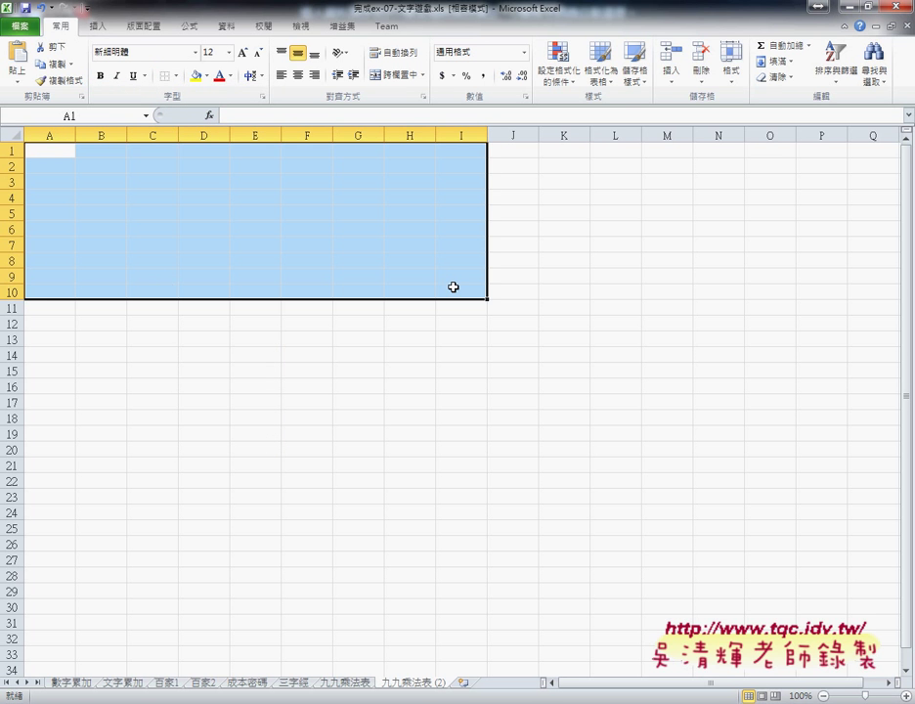
click(176, 75)
click(193, 201)
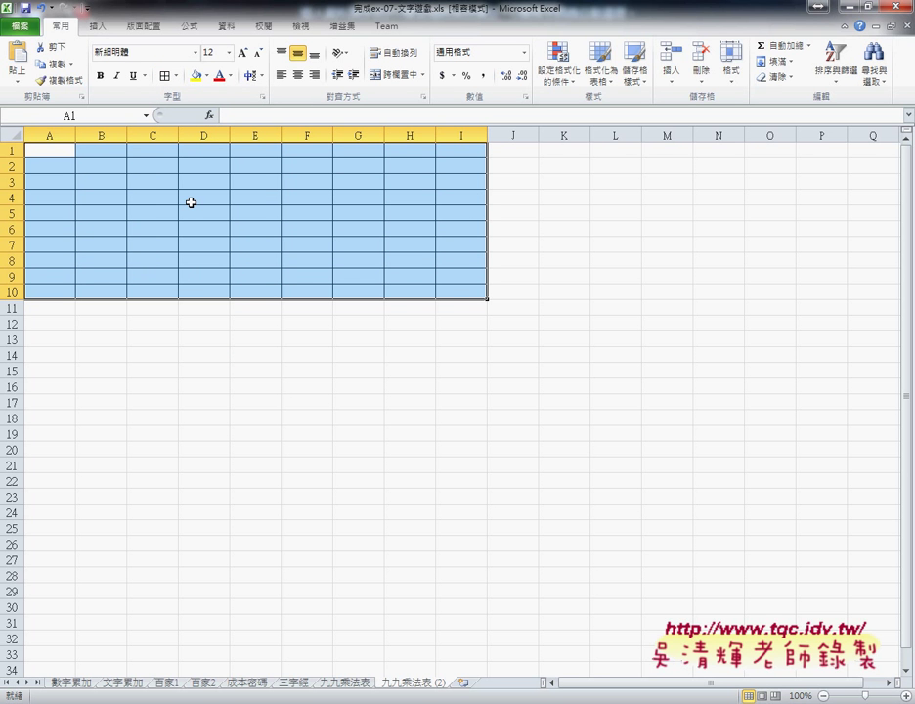
click(61, 148)
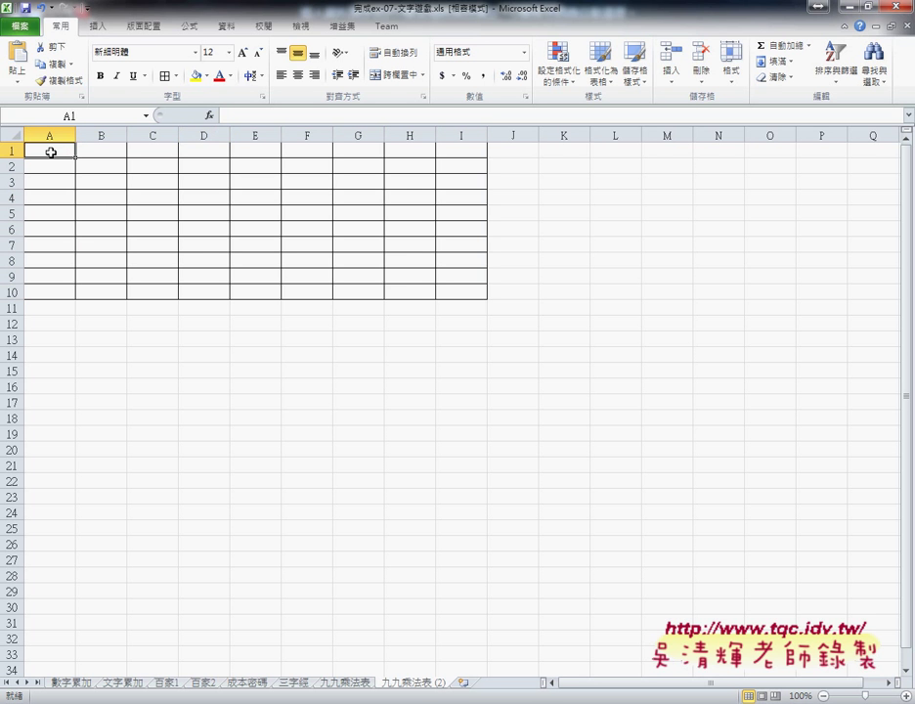
Start a formula in A1 through Insert Function and show the 檢視與參照 category.
click(208, 115)
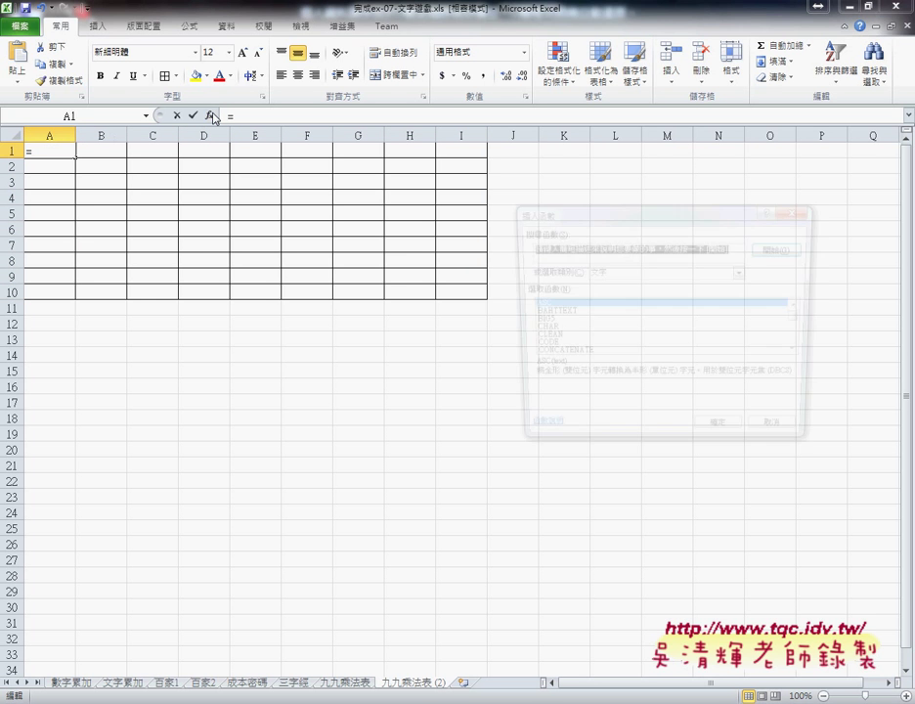
drag(565, 218, 234, 176)
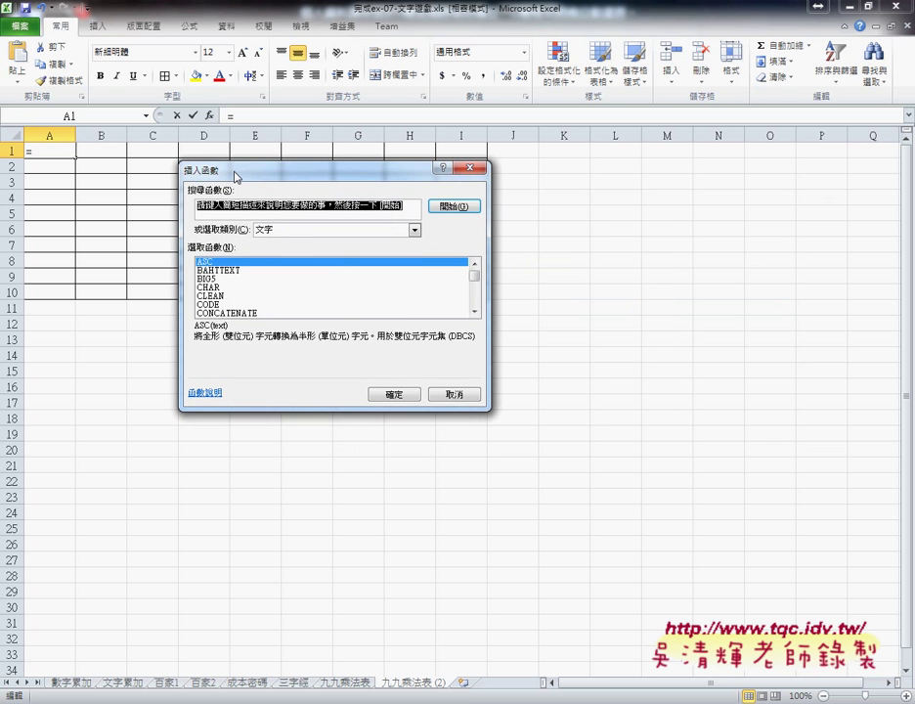
click(314, 231)
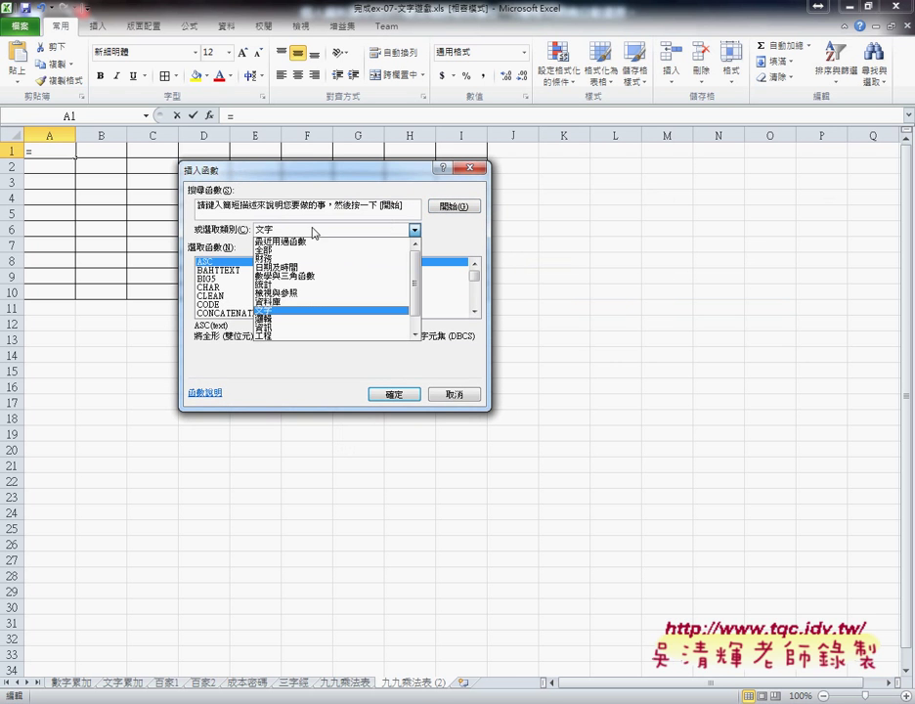
click(295, 294)
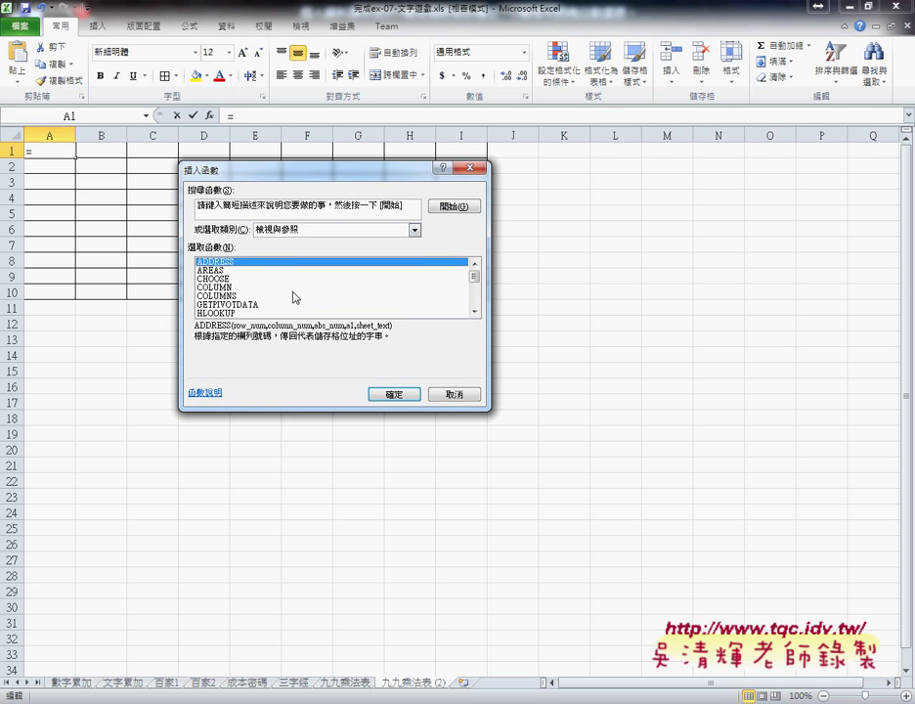
drag(321, 178, 456, 207)
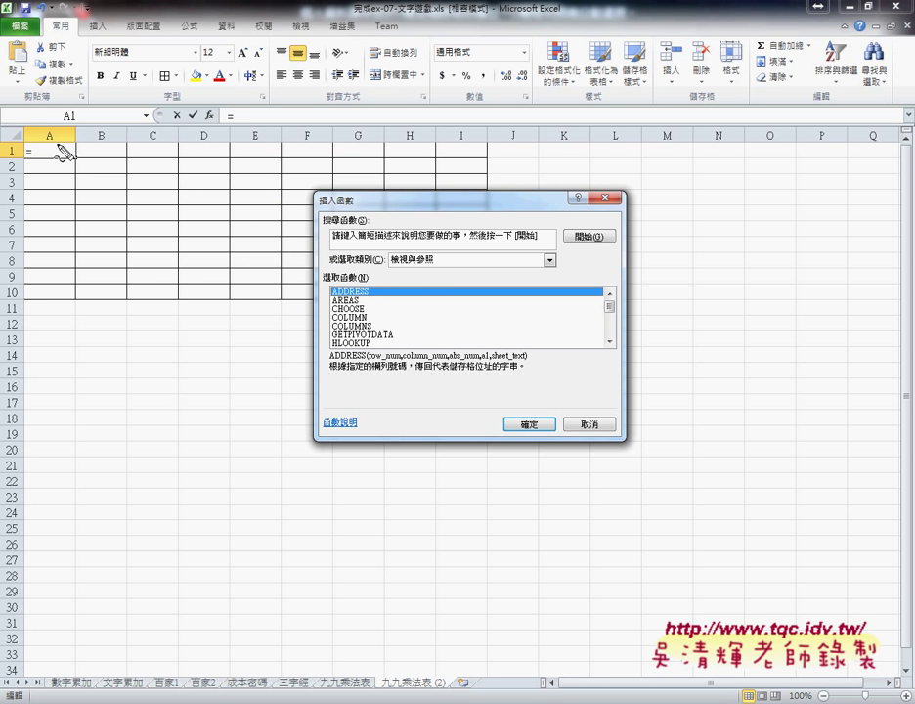
drag(43, 127, 59, 147)
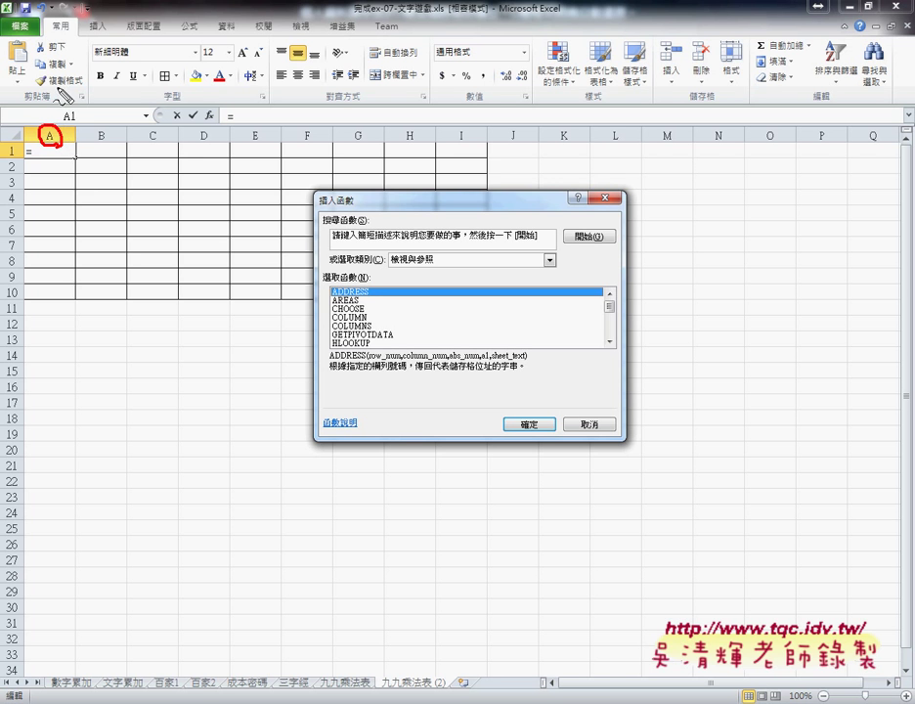
drag(53, 78, 53, 120)
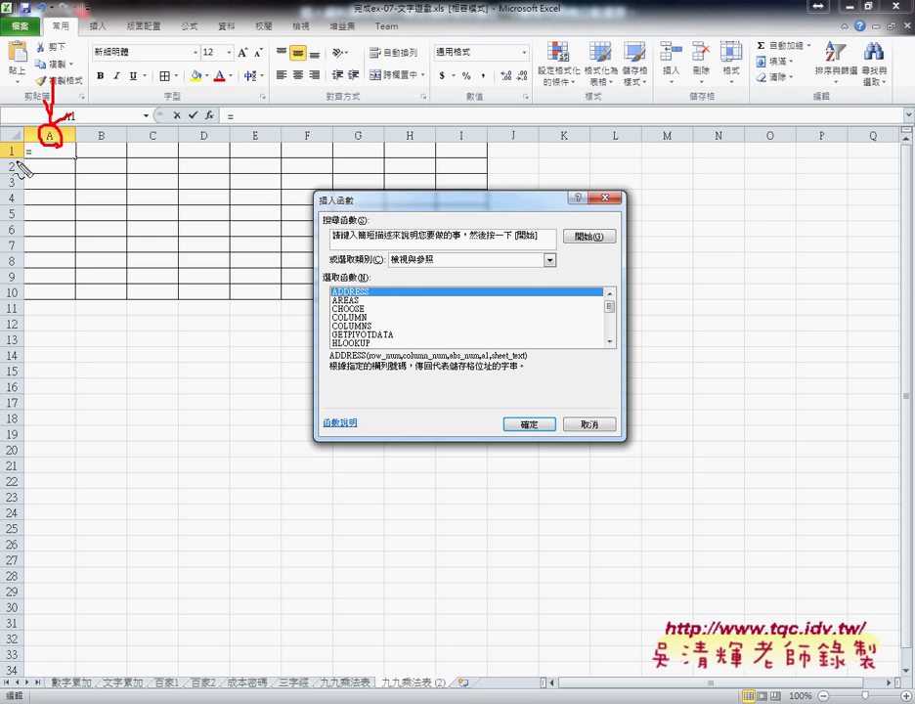
drag(20, 142, 21, 161)
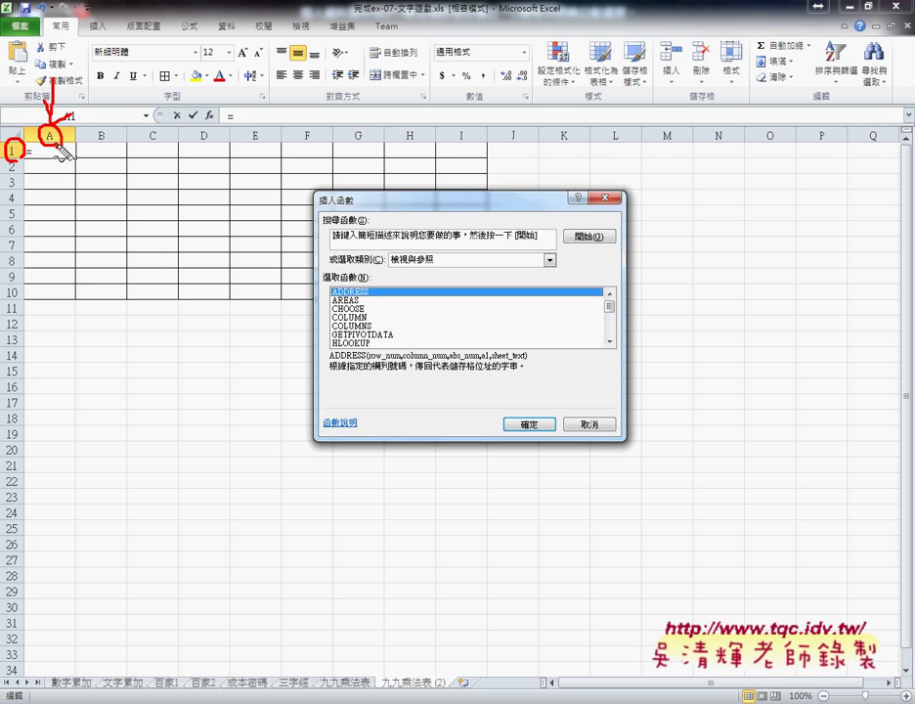
drag(60, 31, 55, 84)
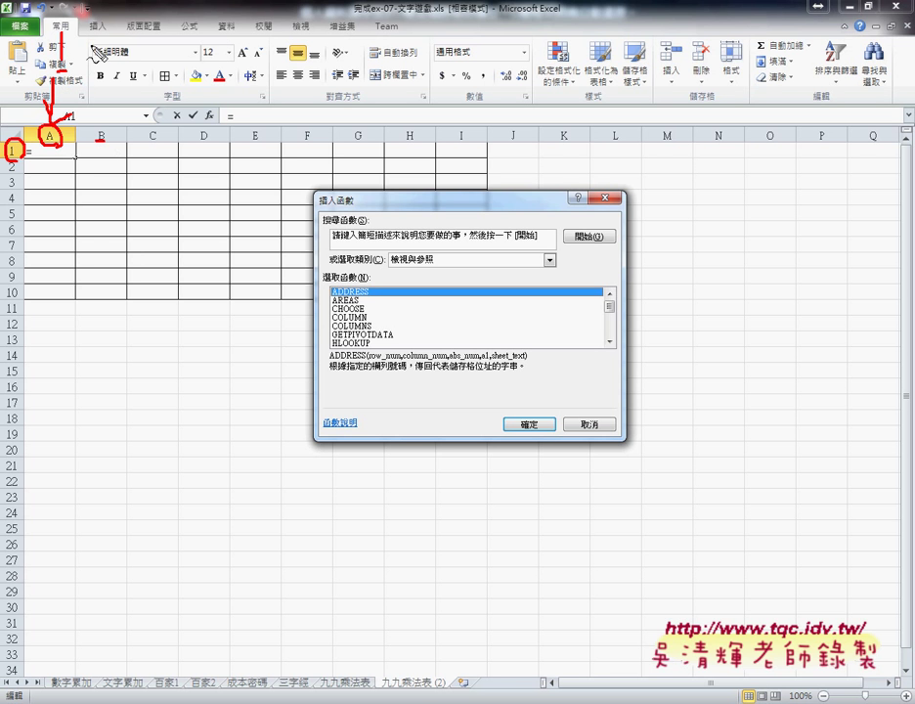
drag(92, 41, 103, 58)
key(Escape)
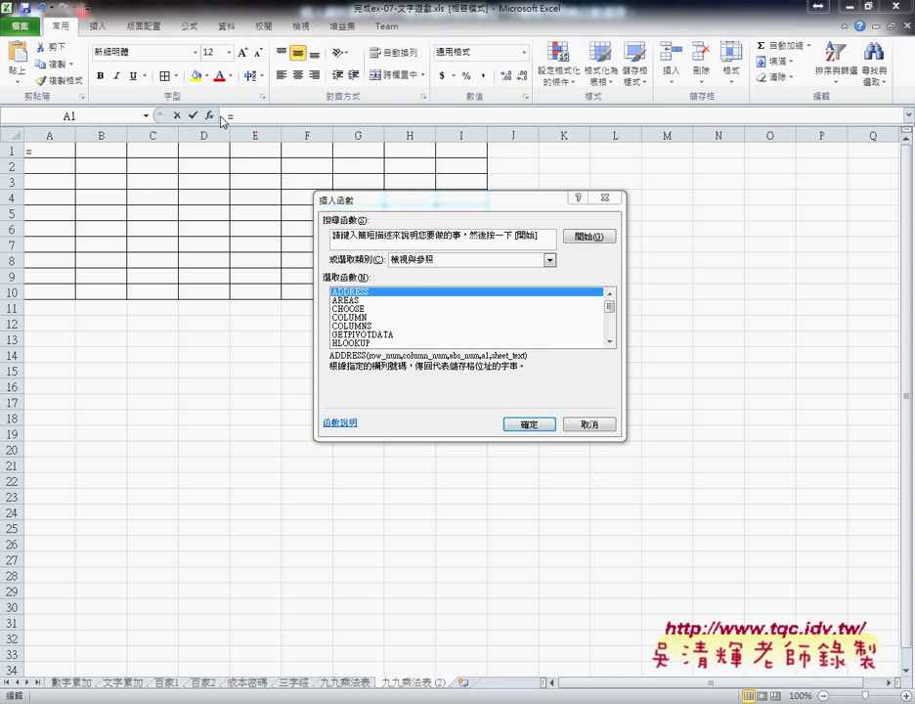
click(609, 342)
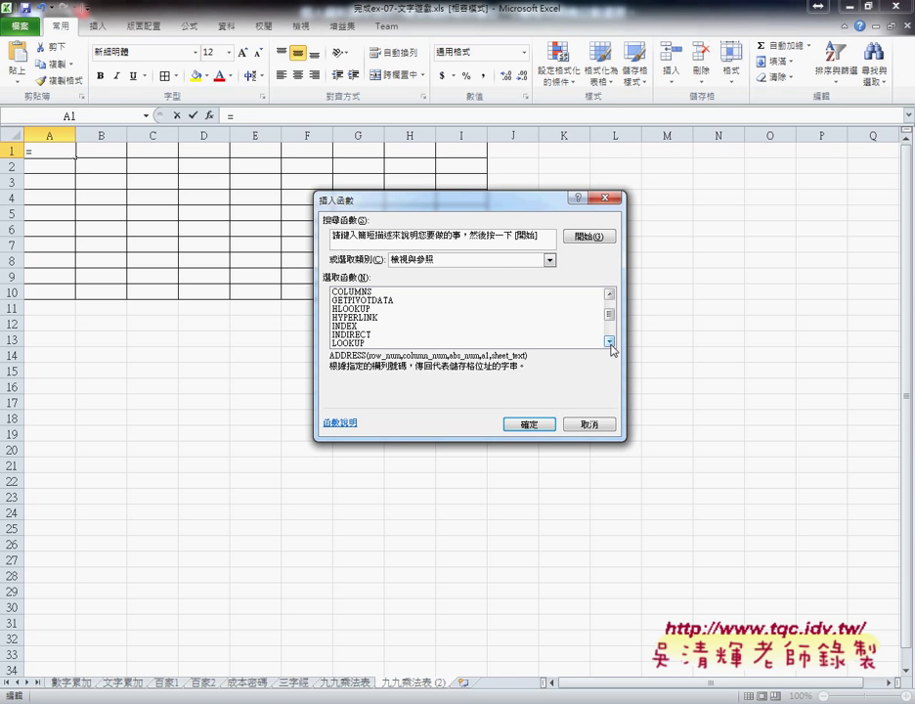
Insert =COLUMN() with no reference argument into A1, so it shows 1.
click(609, 293)
click(609, 294)
click(496, 260)
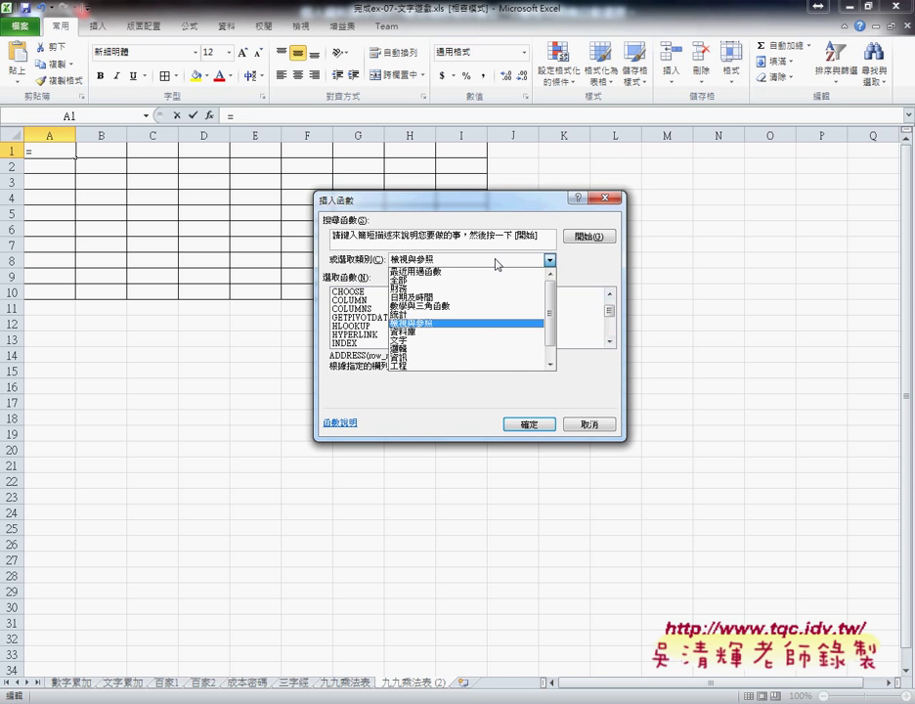
click(410, 263)
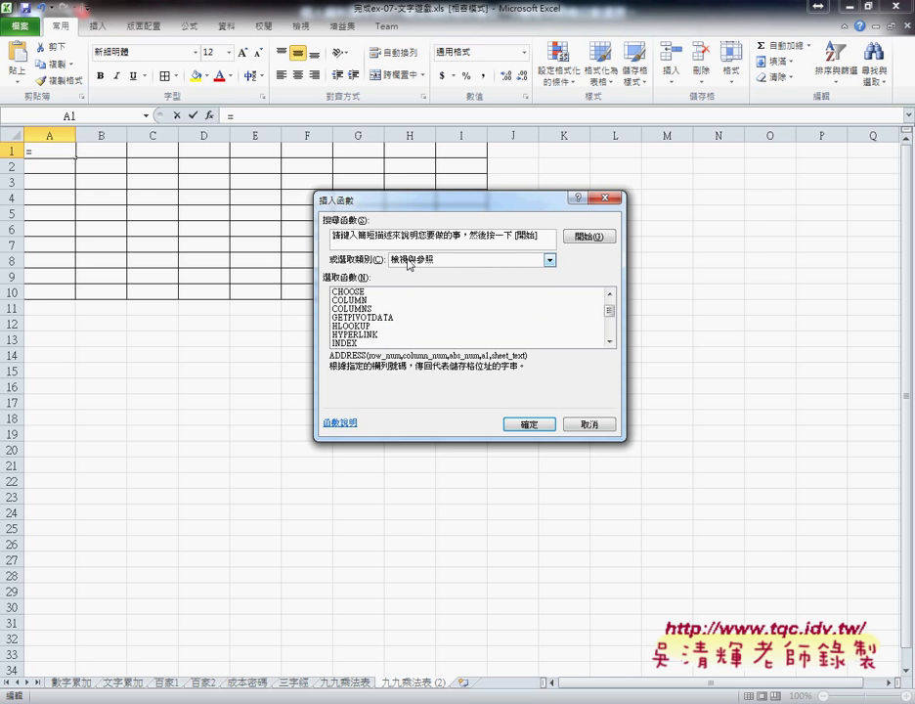
click(362, 301)
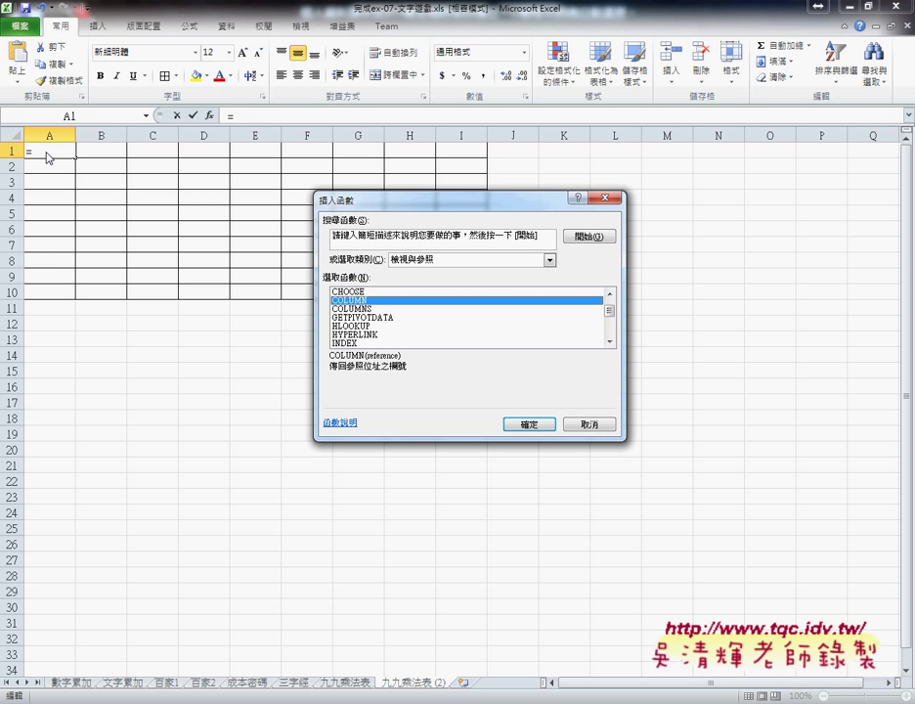
click(533, 425)
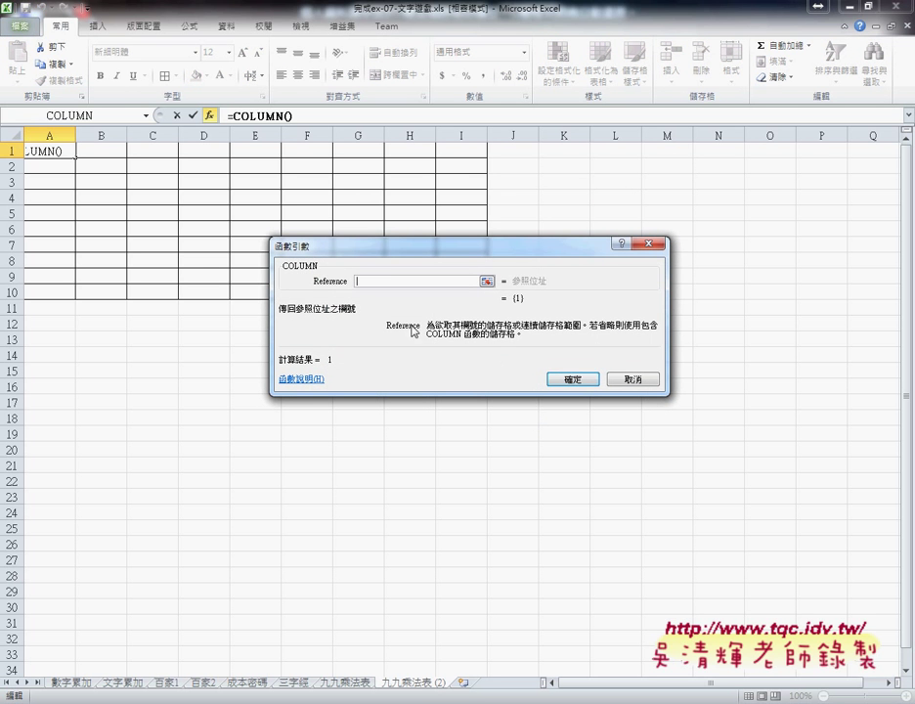
click(574, 380)
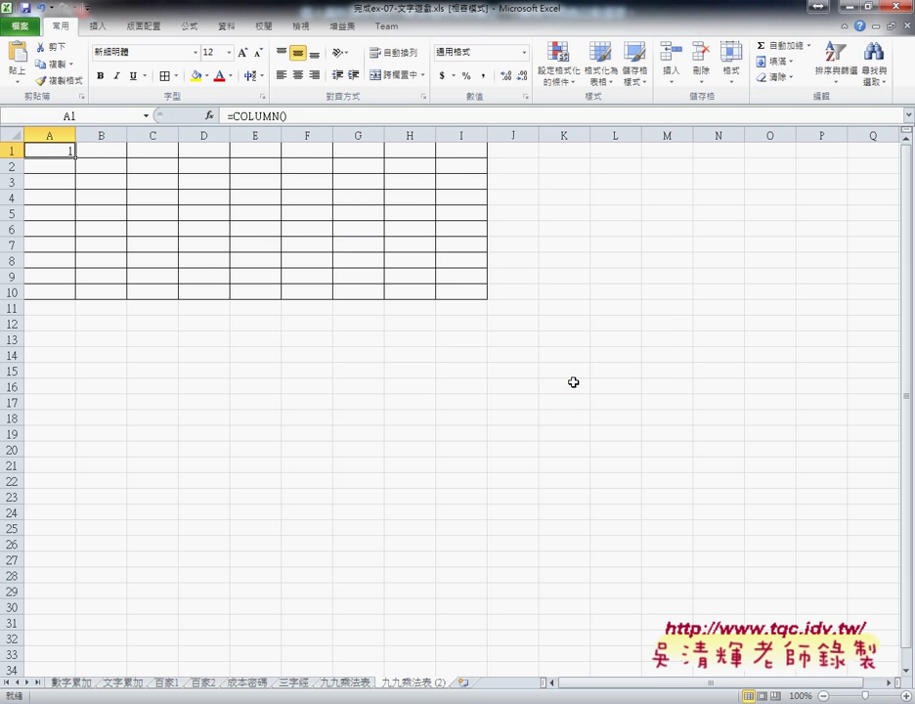
Append &"X"&row()&"="& after =COLUMN() in A1's formula.
click(324, 118)
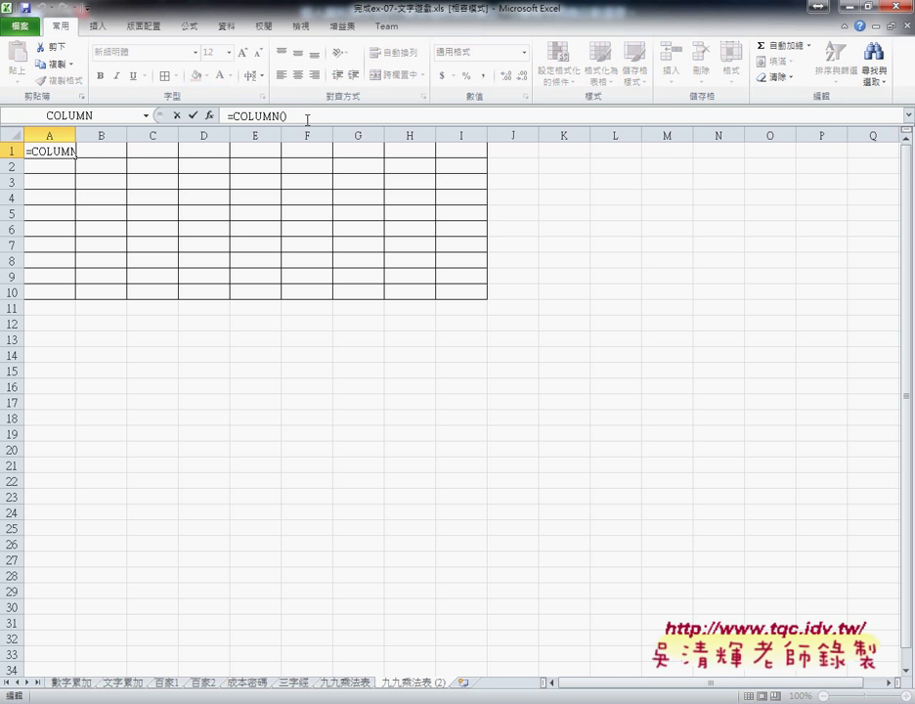
text(&)
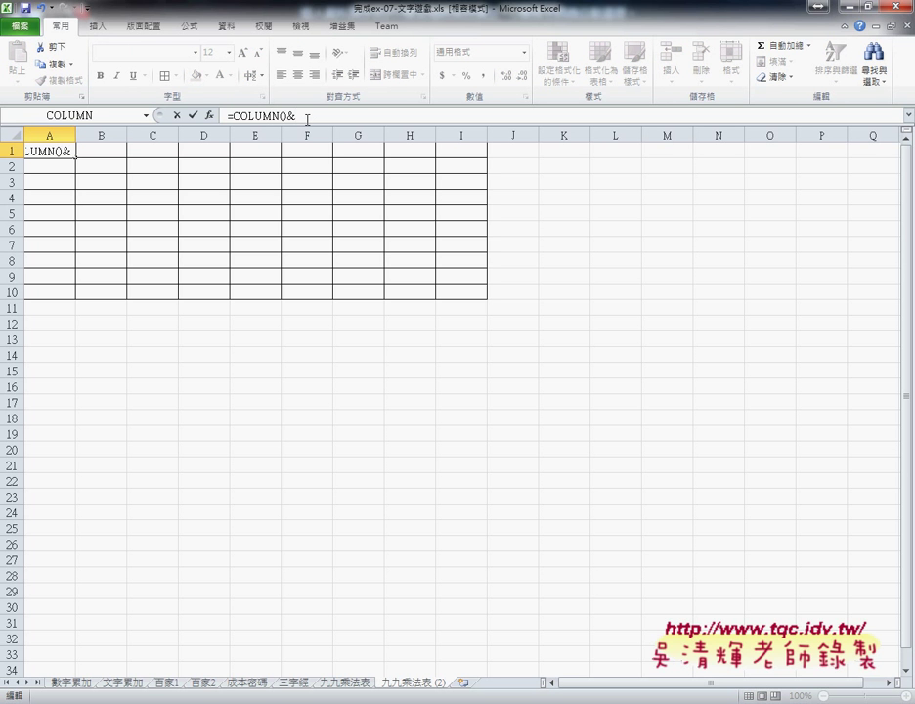
text("X)
text(")
text(&)
text(row)
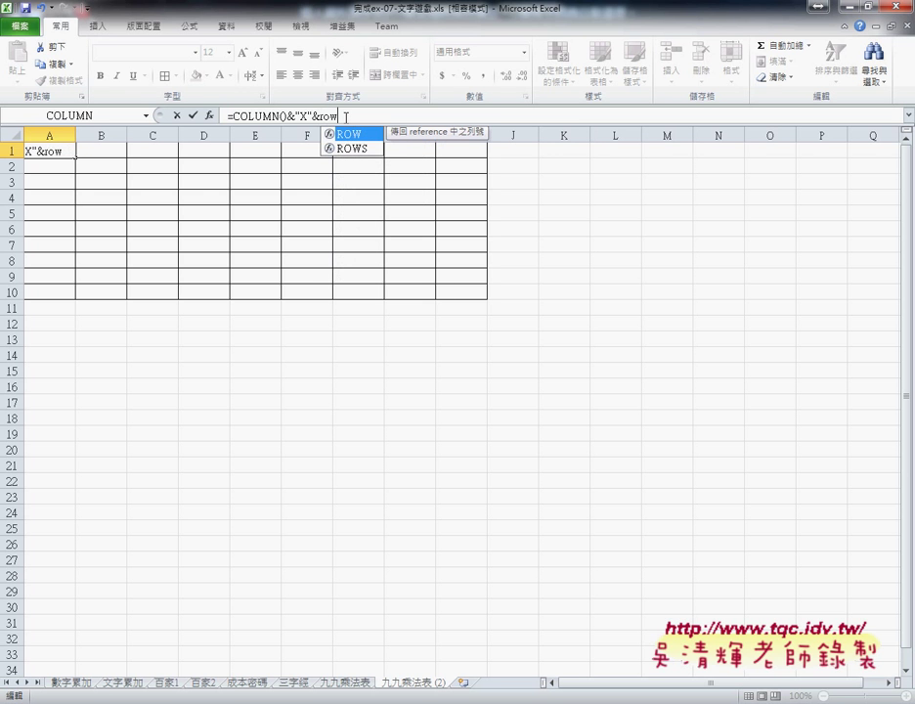
text(())
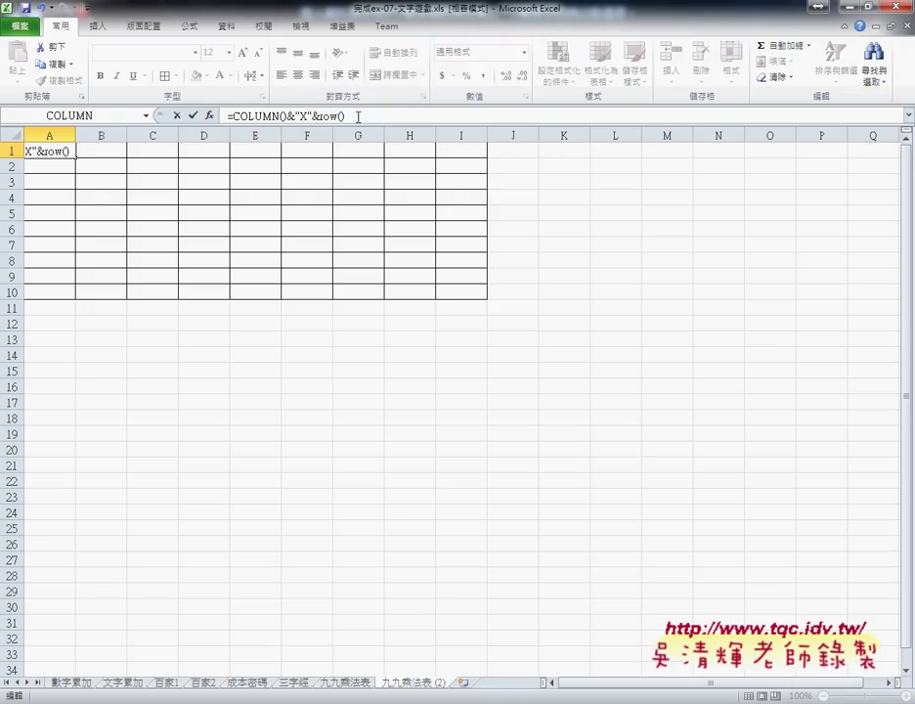
text(&)
text("X")
text(&"="&)
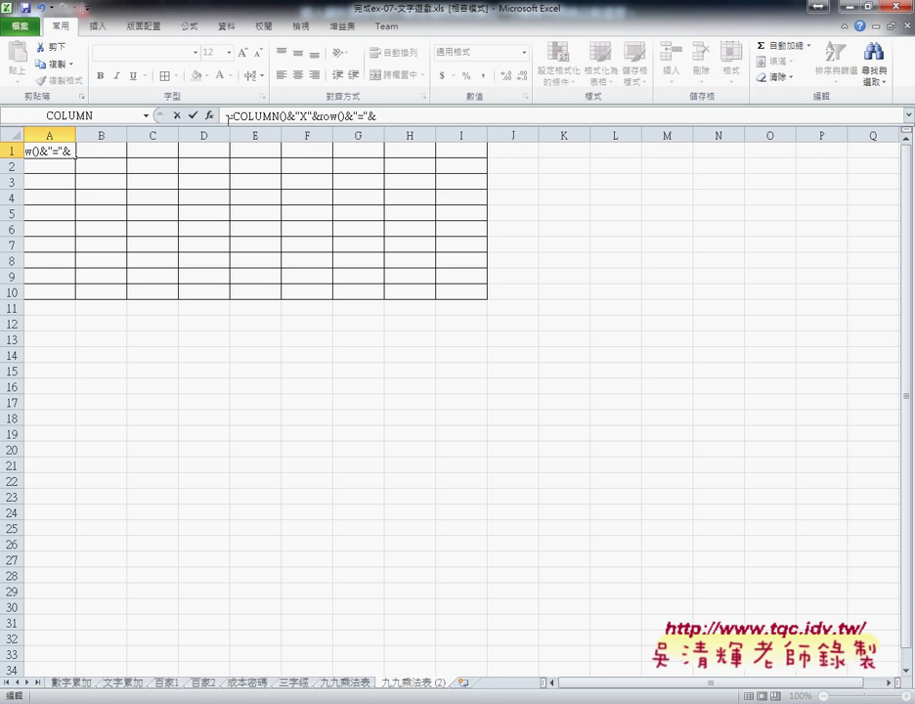
End A1's formula with COLUMN()*row(), giving =COLUMN()&"X"&row()&"="&COLUMN()*row().
drag(236, 116, 345, 119)
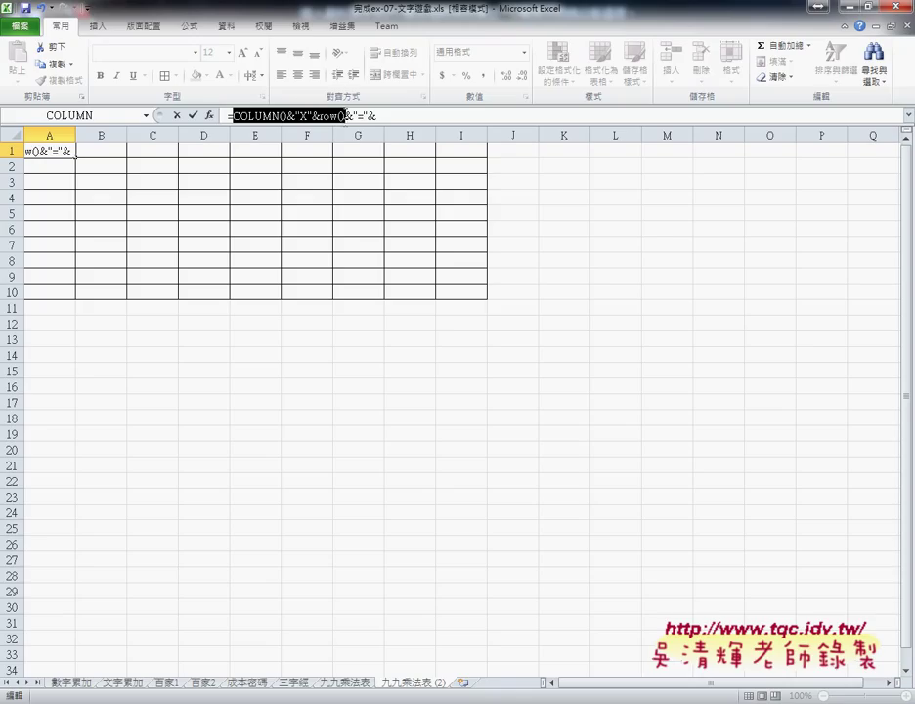
key(ctrl+c)
click(393, 116)
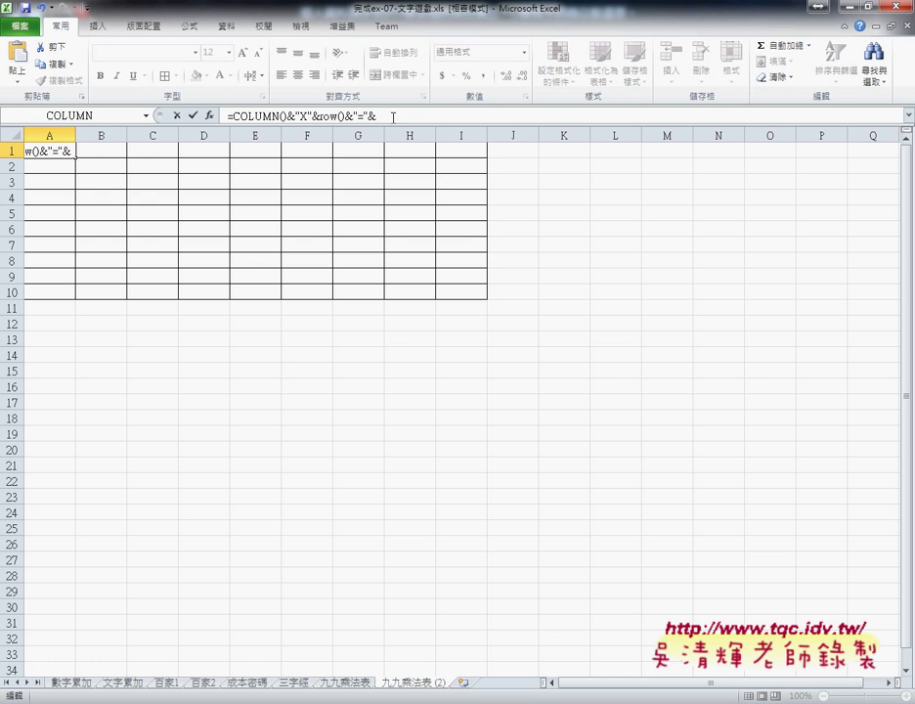
key(ctrl+v)
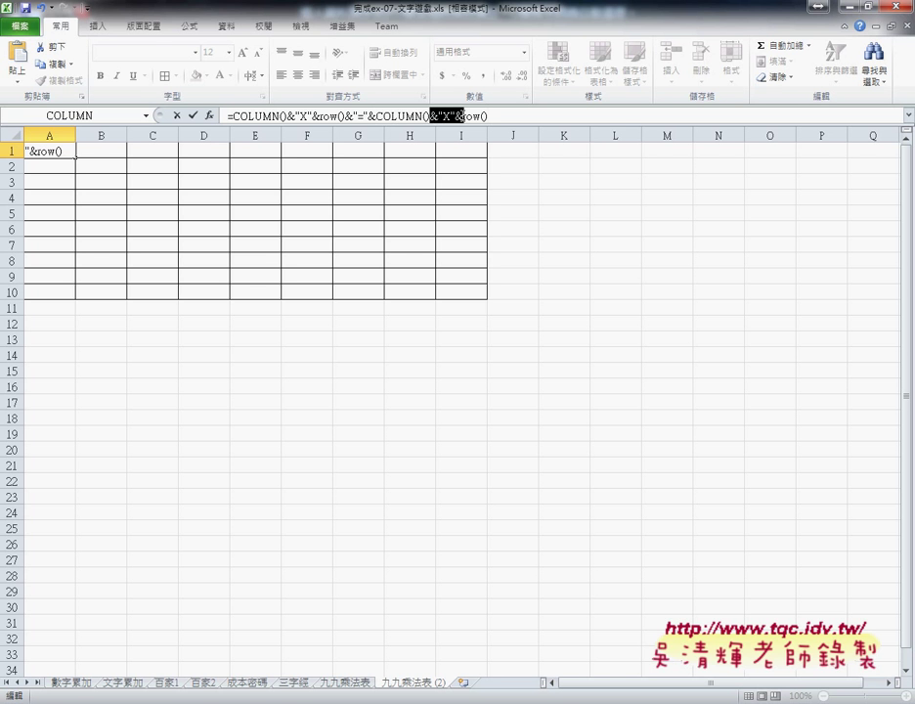
drag(431, 117, 463, 116)
text(*)
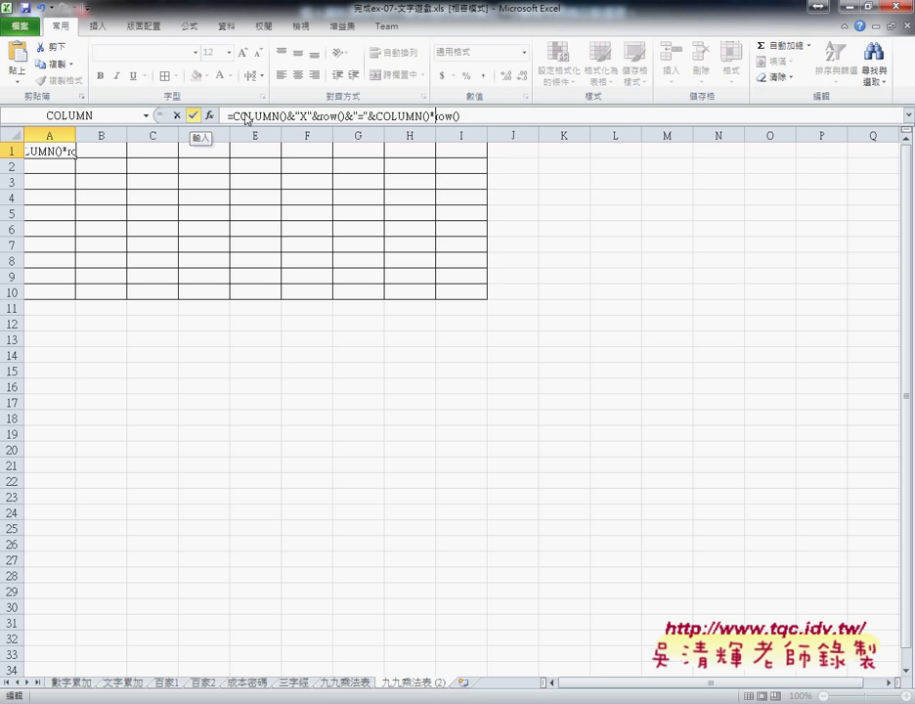
Enter A1's formula, centre it, and fill it down to A9.
click(196, 115)
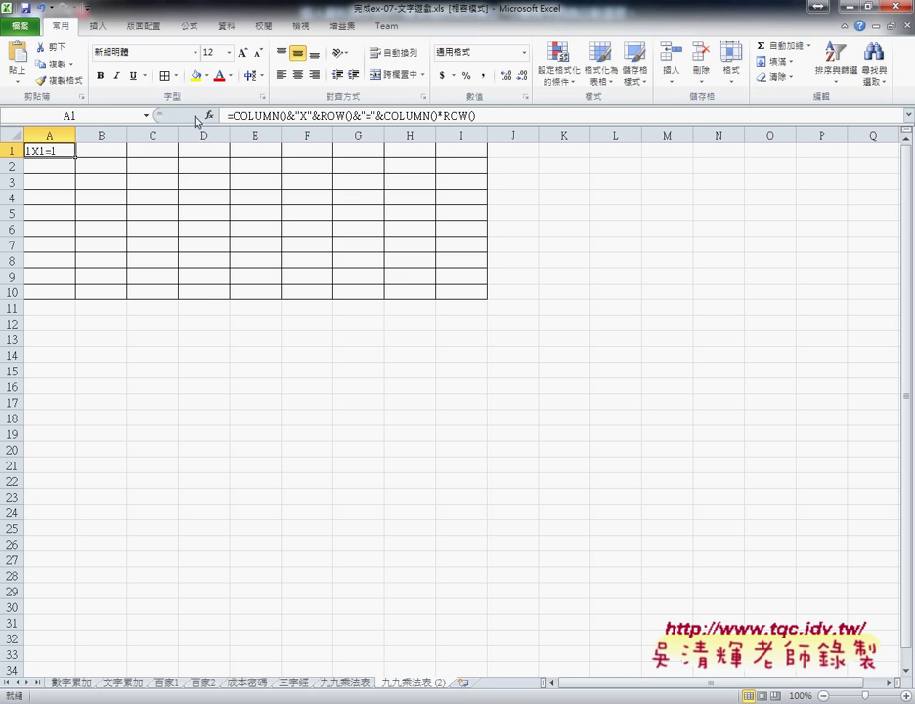
click(298, 74)
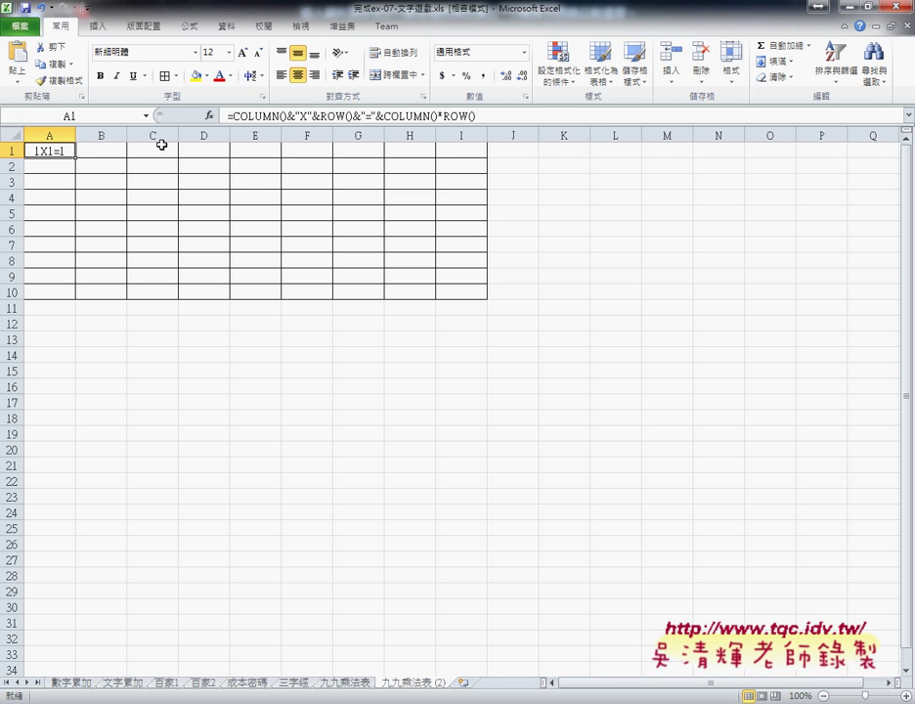
drag(76, 157, 75, 300)
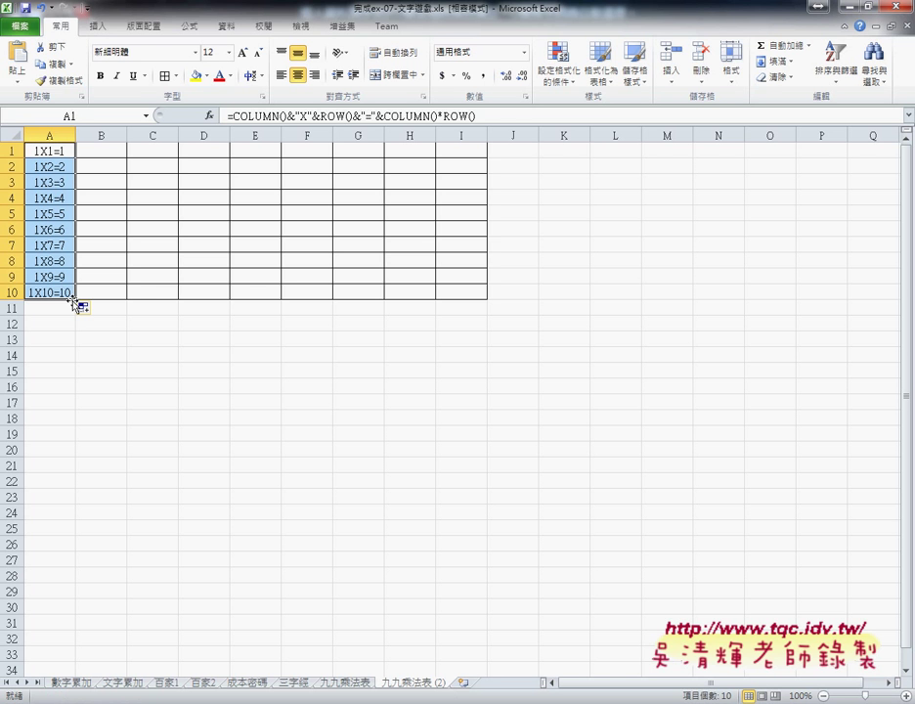
drag(74, 300, 74, 283)
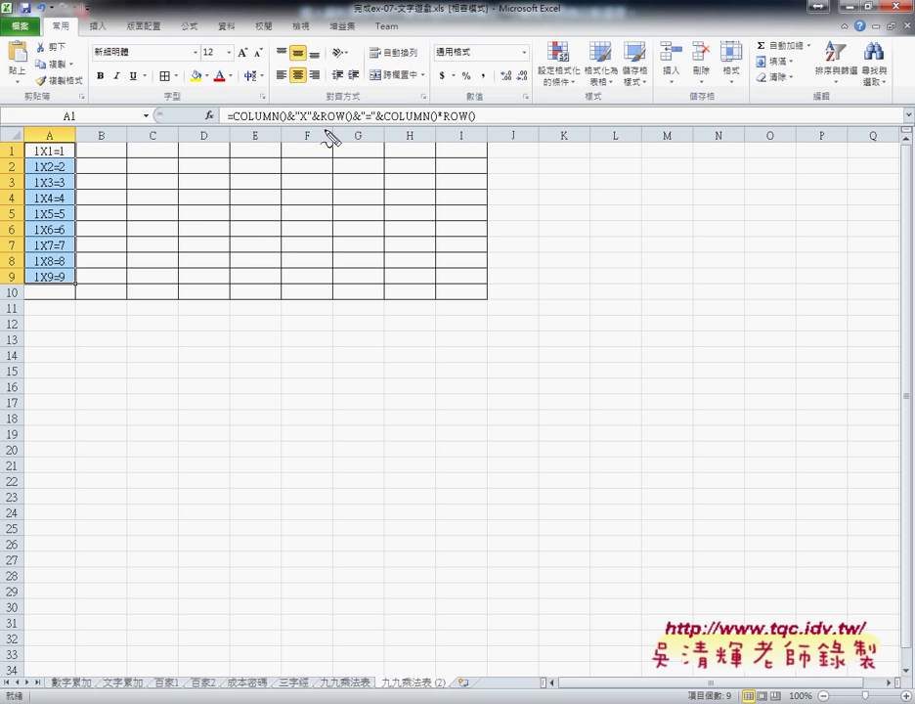
Drag around the formula bar and row headers, then reselect cell A1.
drag(321, 125, 358, 122)
drag(17, 146, 27, 176)
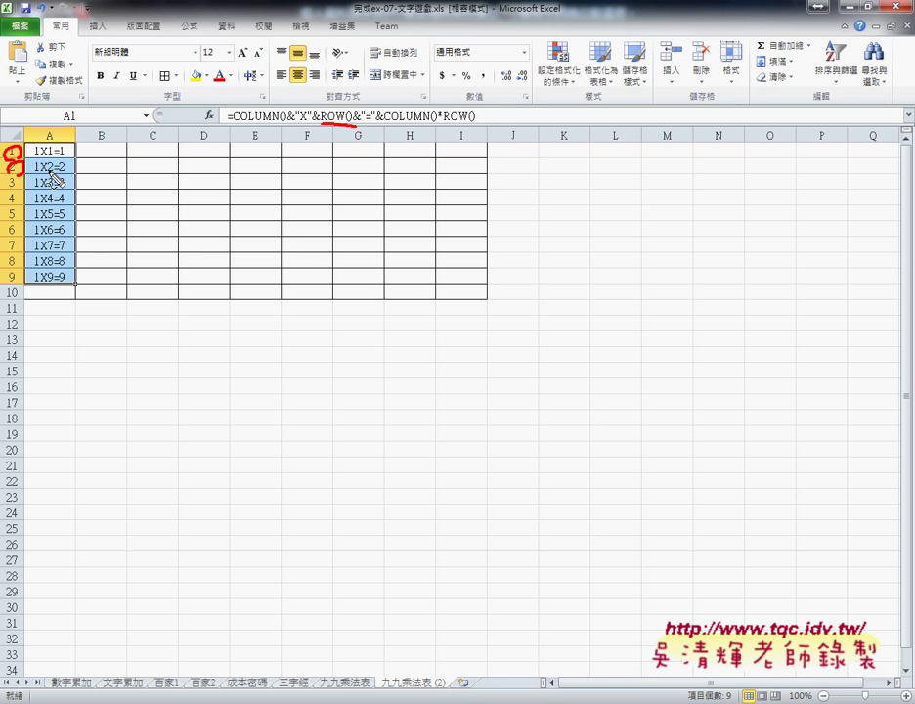
click(51, 169)
mouse_move(45, 188)
mouse_down()
mouse_move(54, 188)
mouse_move(17, 188)
mouse_up()
click(49, 238)
key(Escape)
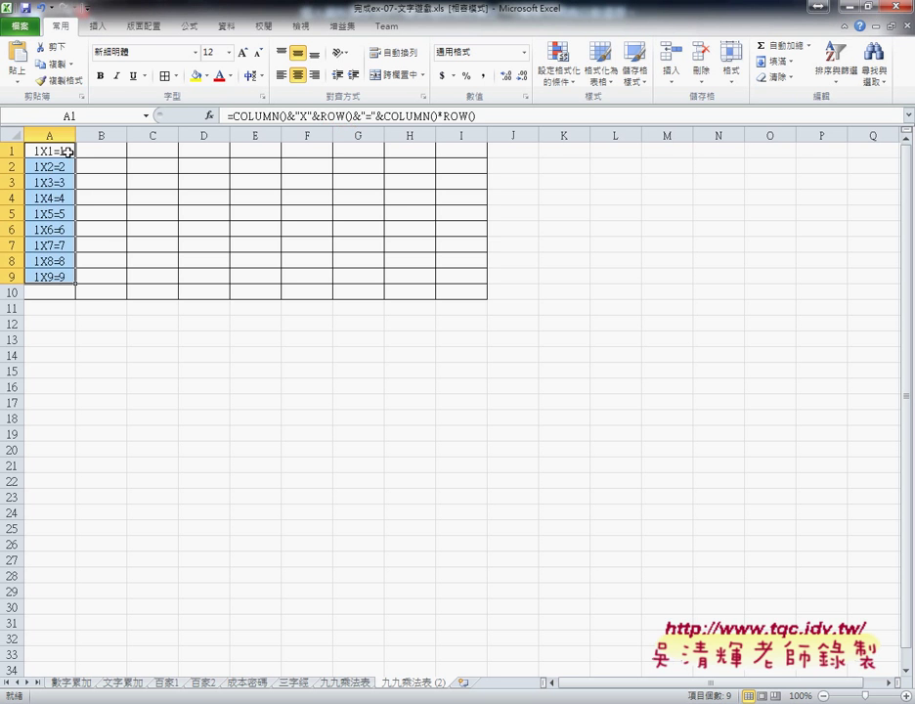
click(64, 151)
Fill the A1:A9 formulas right to column I, producing 1X1=1 through 9X9=81.
mouse_move(76, 157)
mouse_down()
mouse_move(76, 284)
mouse_move(498, 298)
mouse_up()
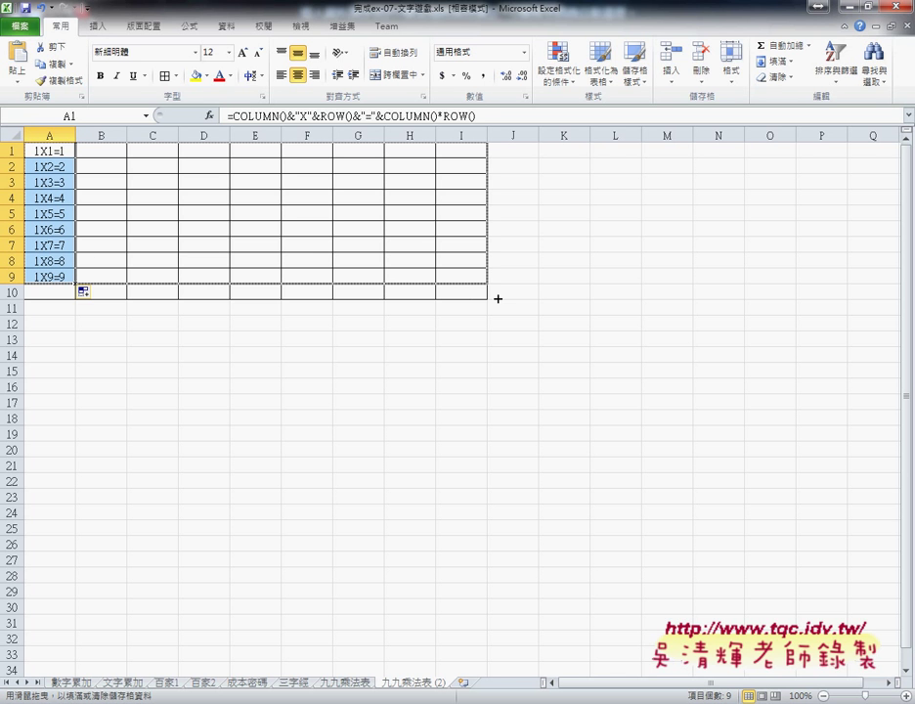
drag(498, 299, 498, 303)
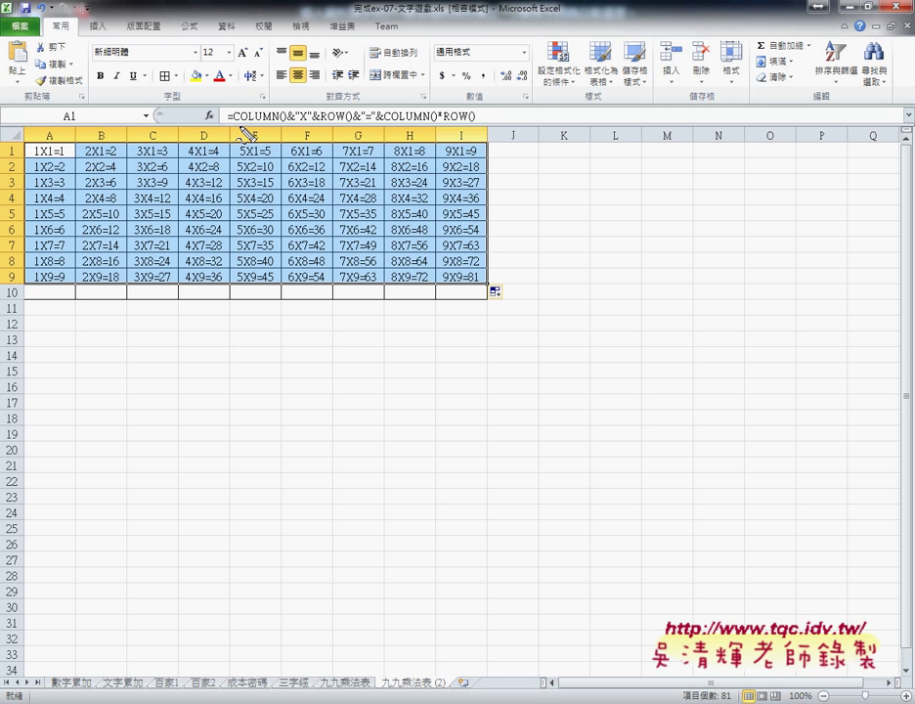
drag(235, 126, 288, 125)
drag(31, 156, 39, 155)
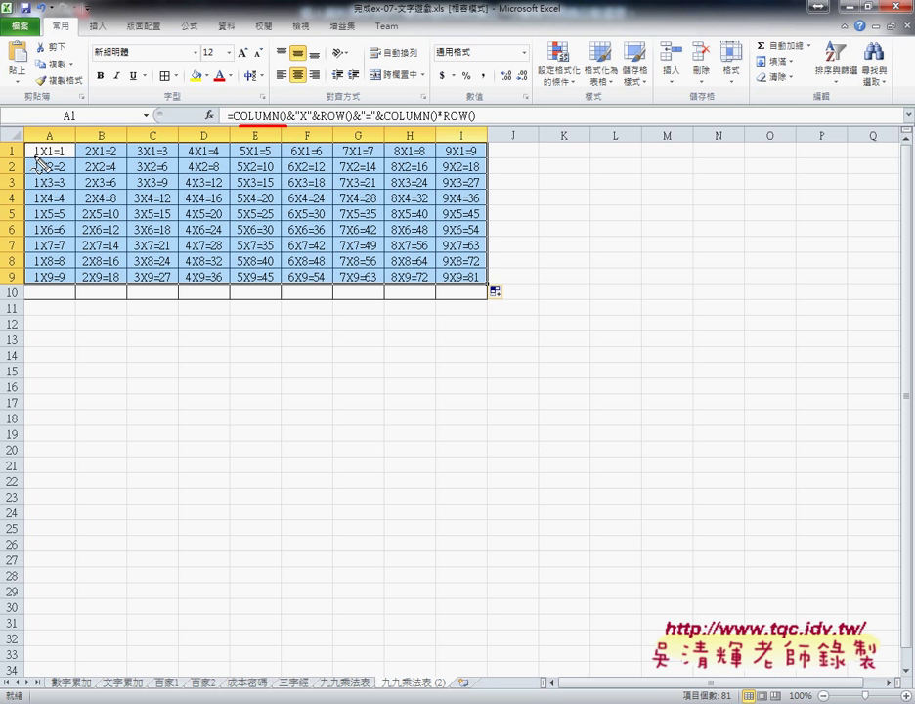
drag(321, 123, 354, 124)
drag(42, 158, 53, 158)
drag(386, 124, 486, 118)
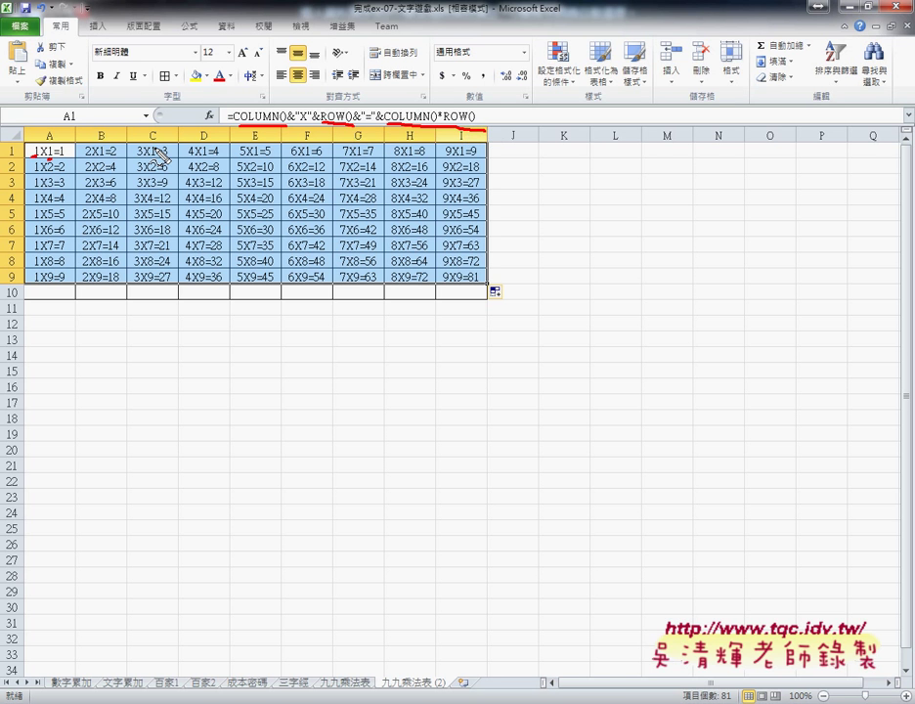
drag(55, 156, 65, 156)
mouse_move(370, 690)
mouse_down()
mouse_move(316, 691)
mouse_move(374, 695)
mouse_up()
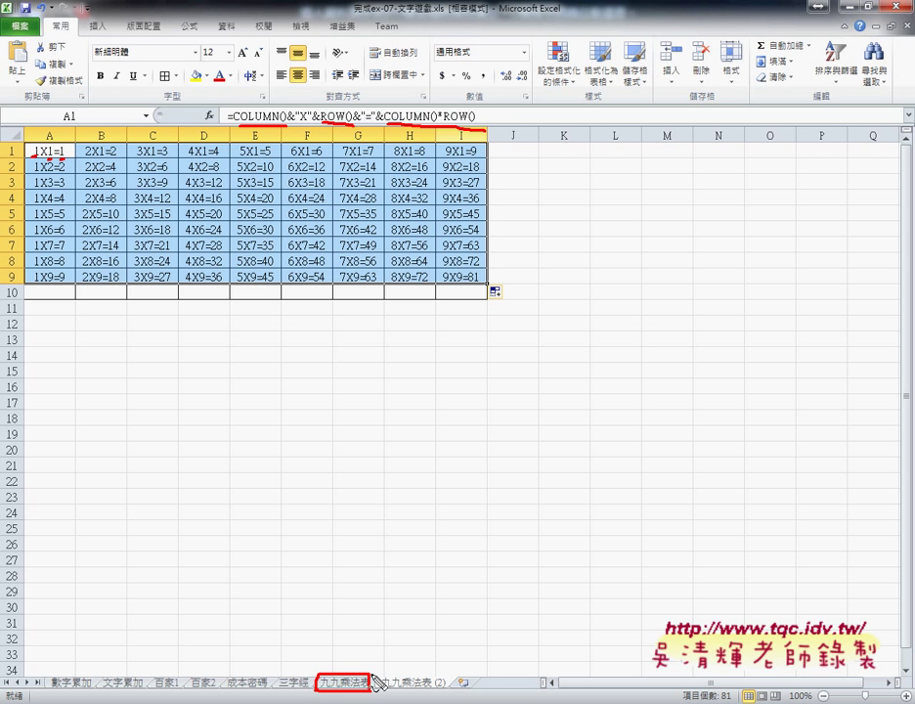
click(376, 682)
key(ctrl+a)
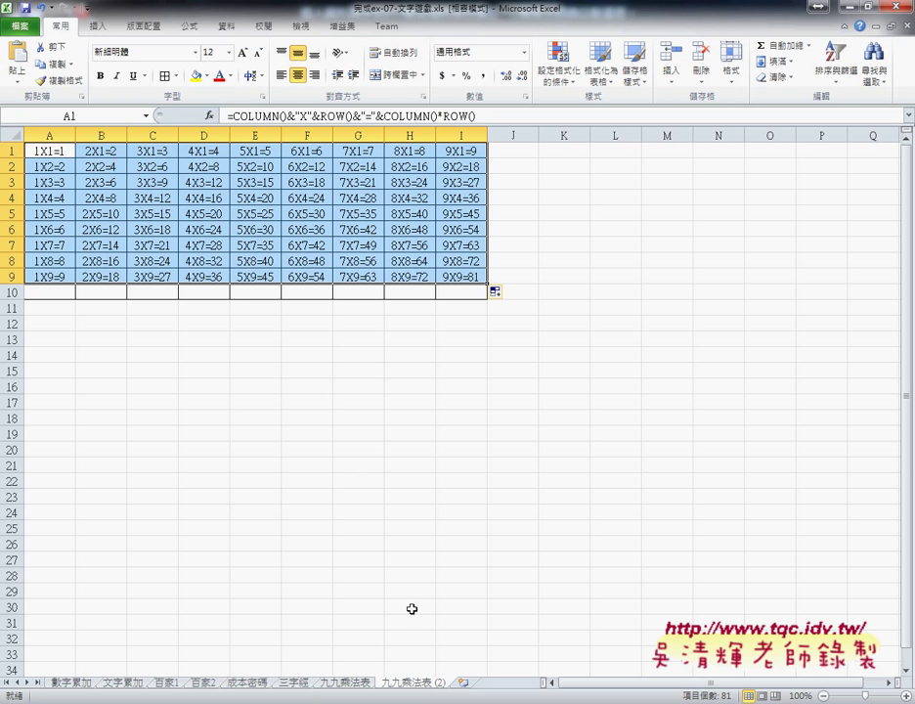
click(41, 148)
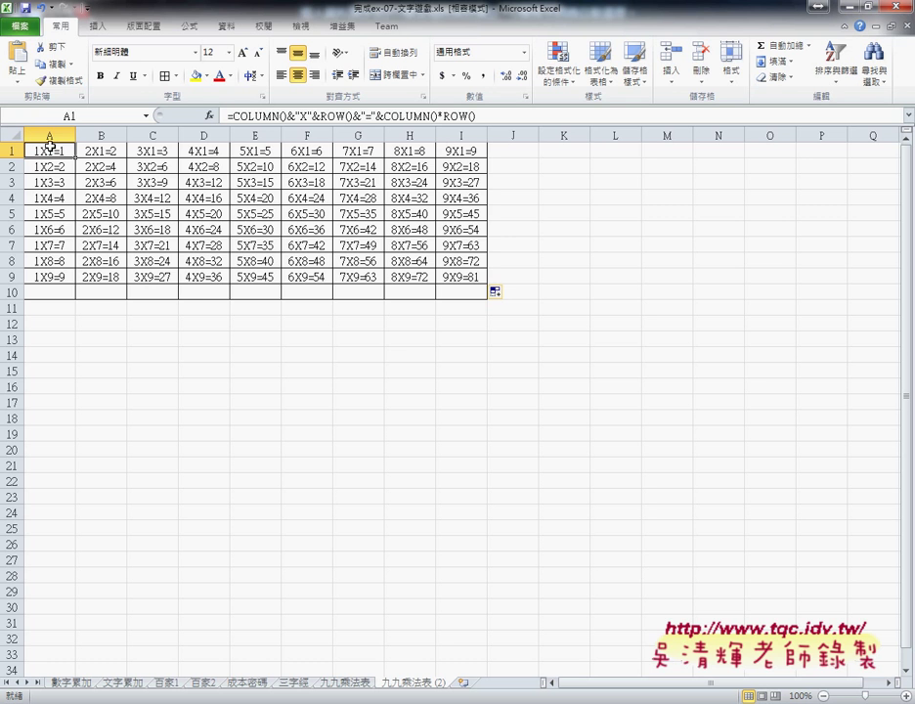
mouse_move(45, 148)
mouse_down()
mouse_move(68, 206)
mouse_move(65, 151)
mouse_up()
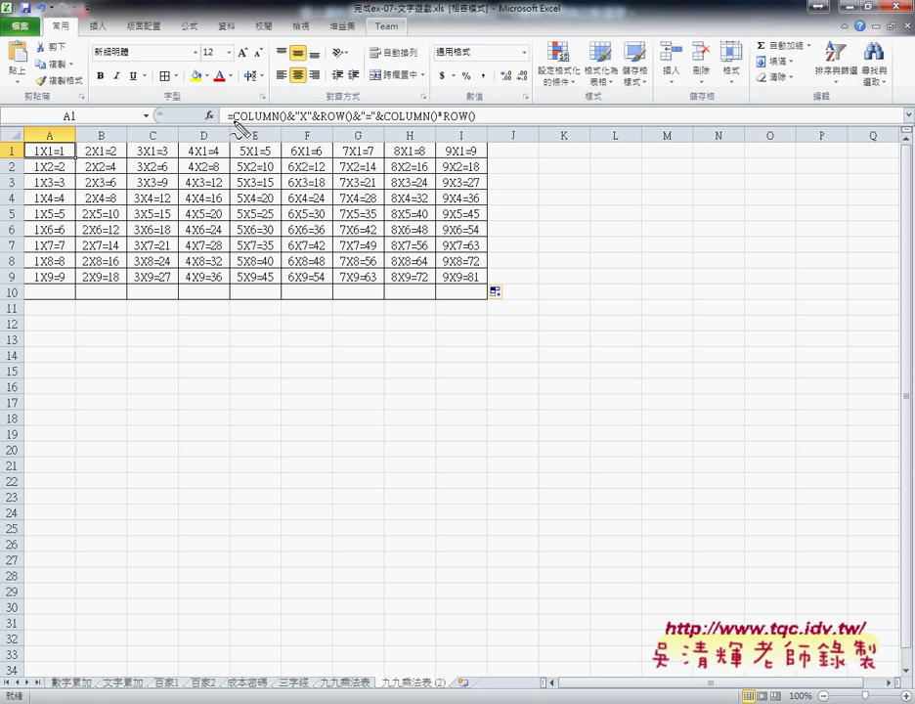
drag(229, 125, 262, 124)
drag(321, 124, 342, 124)
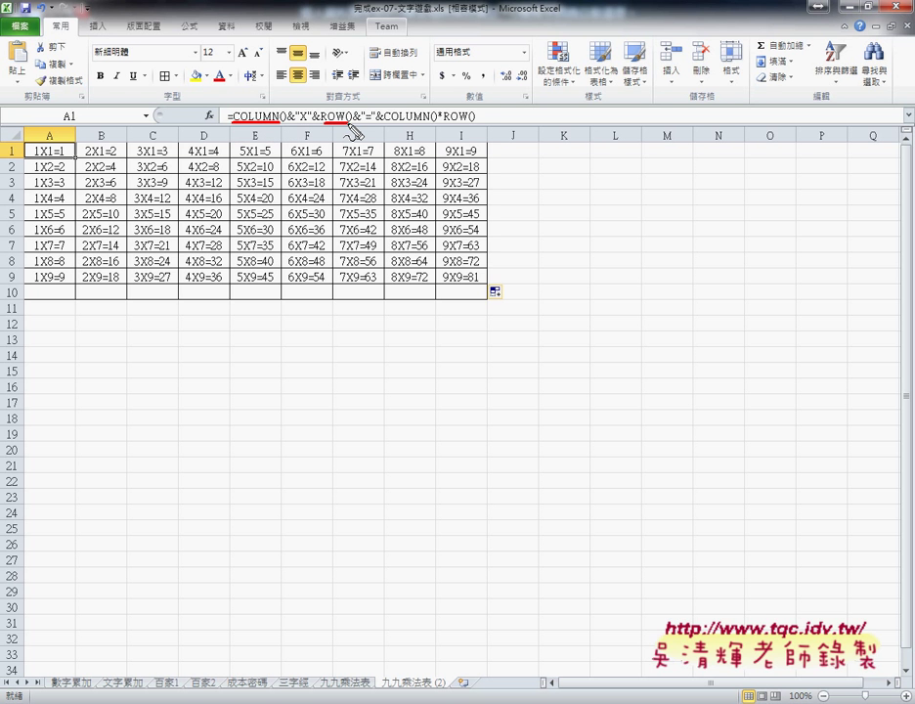